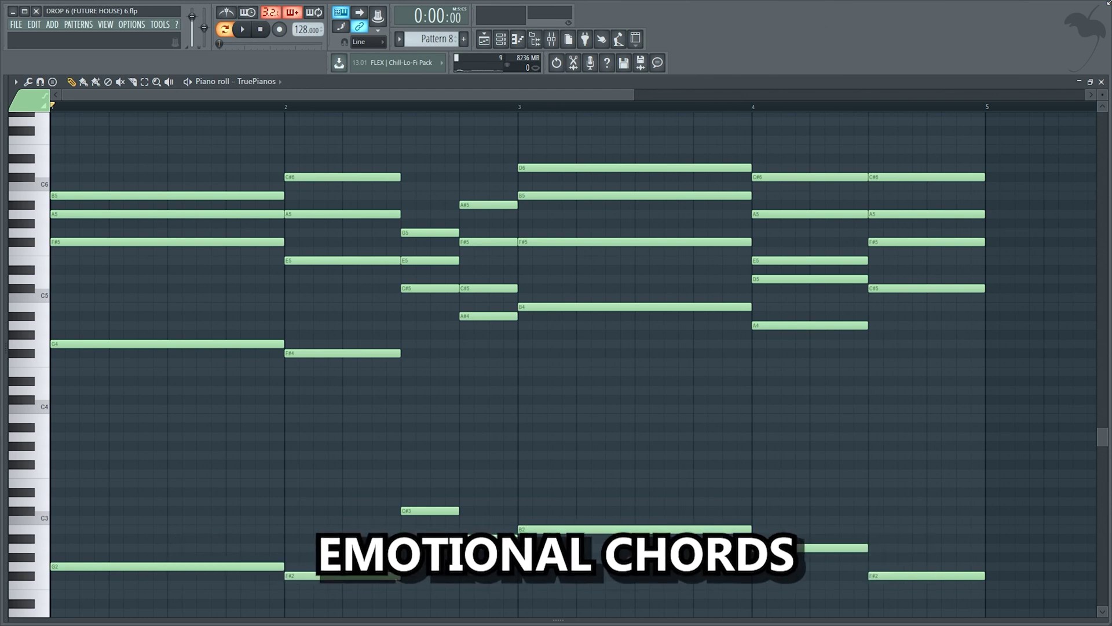
# Play the TruePianos emotional chord progression in the Piano roll
pyautogui.press('space')
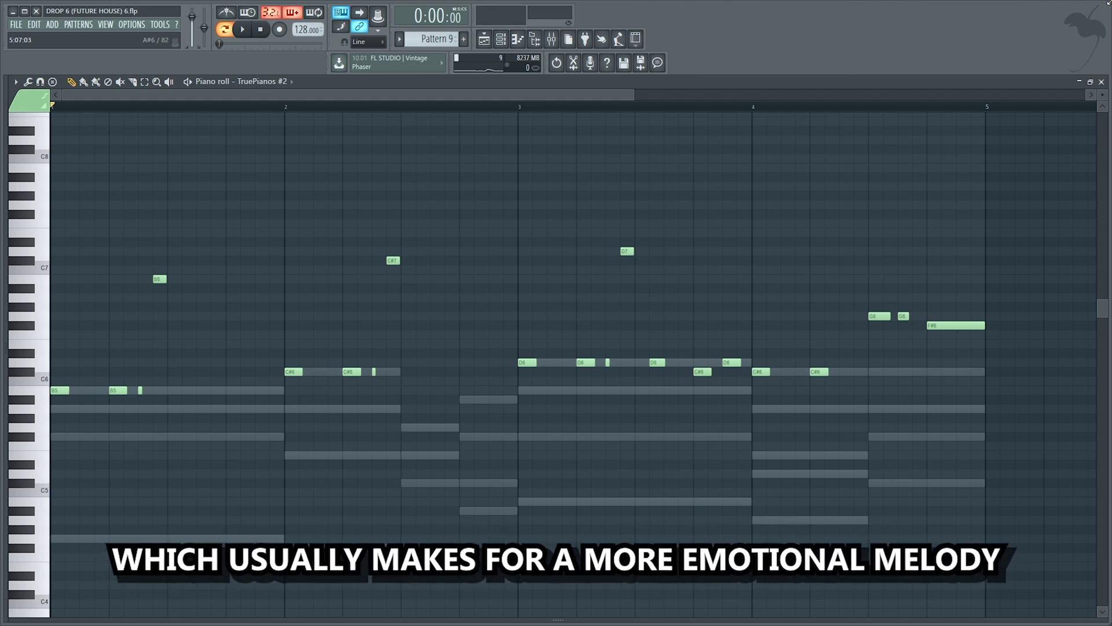
pyautogui.press('space')
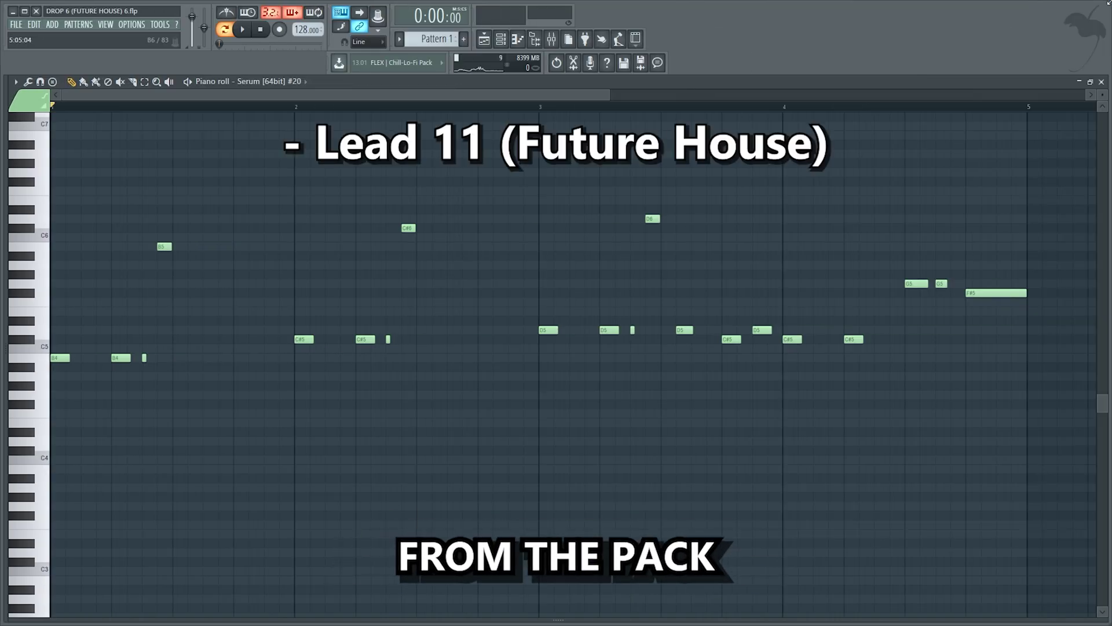
# Play Pattern 1's lead melody on the Serum #20 lead
pyautogui.press('space')
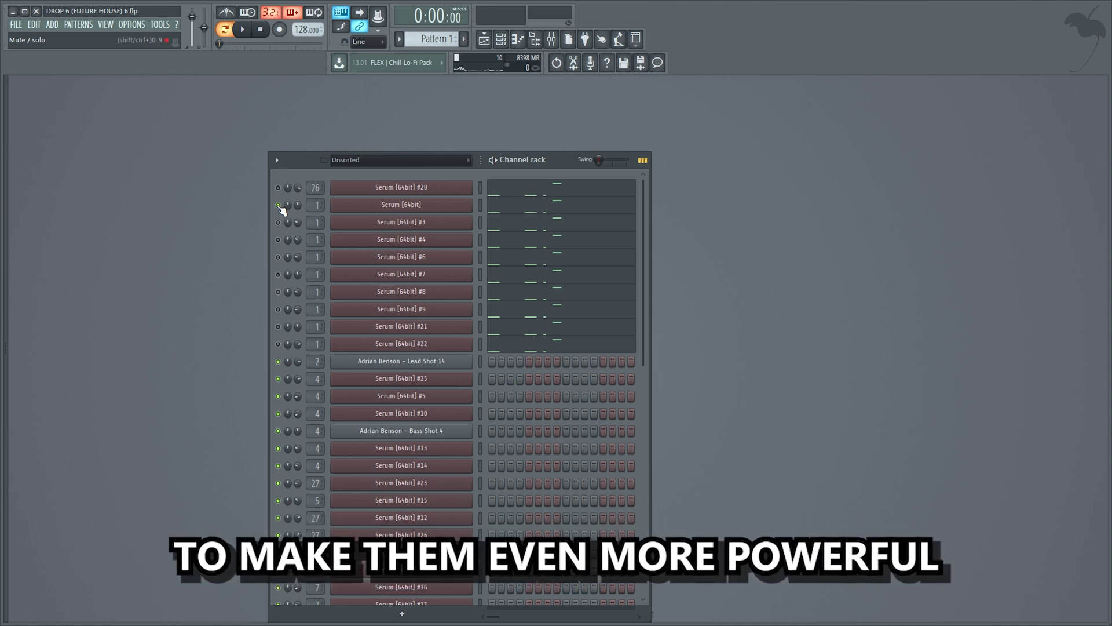
# Play the lead pattern from the Channel rack
pyautogui.press('space')
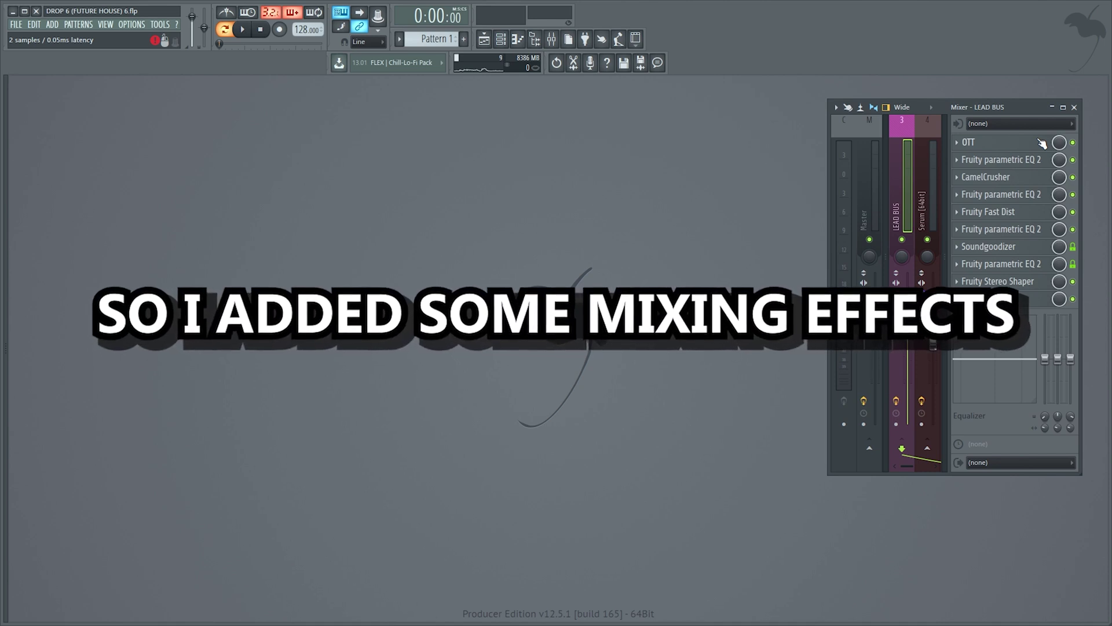
pyautogui.click(1042, 144)
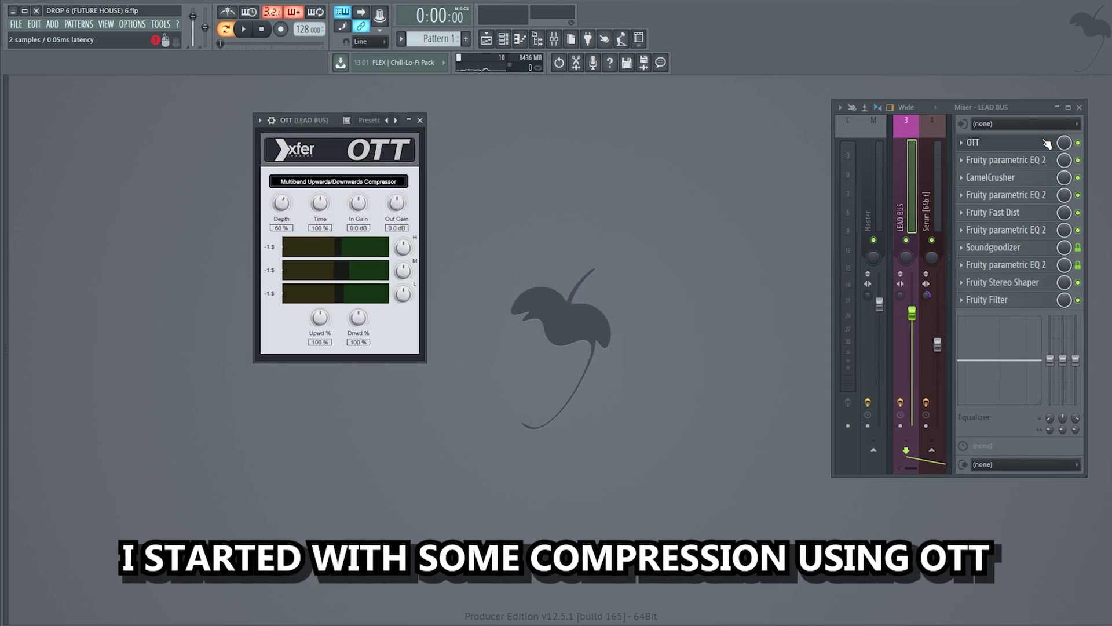
pyautogui.click(1058, 161)
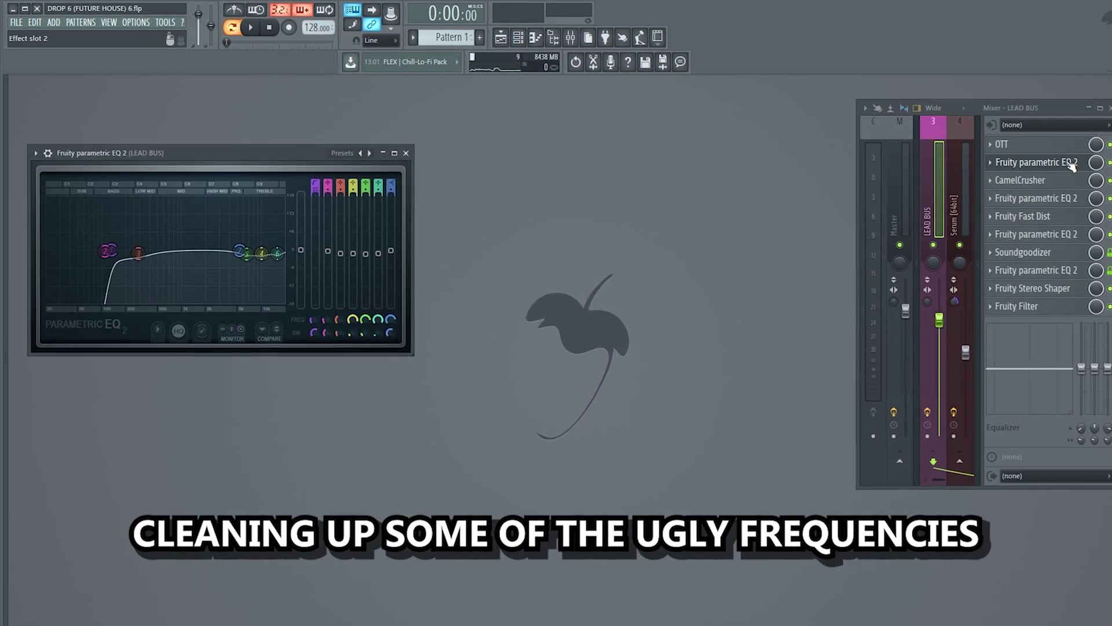
pyautogui.click(1065, 181)
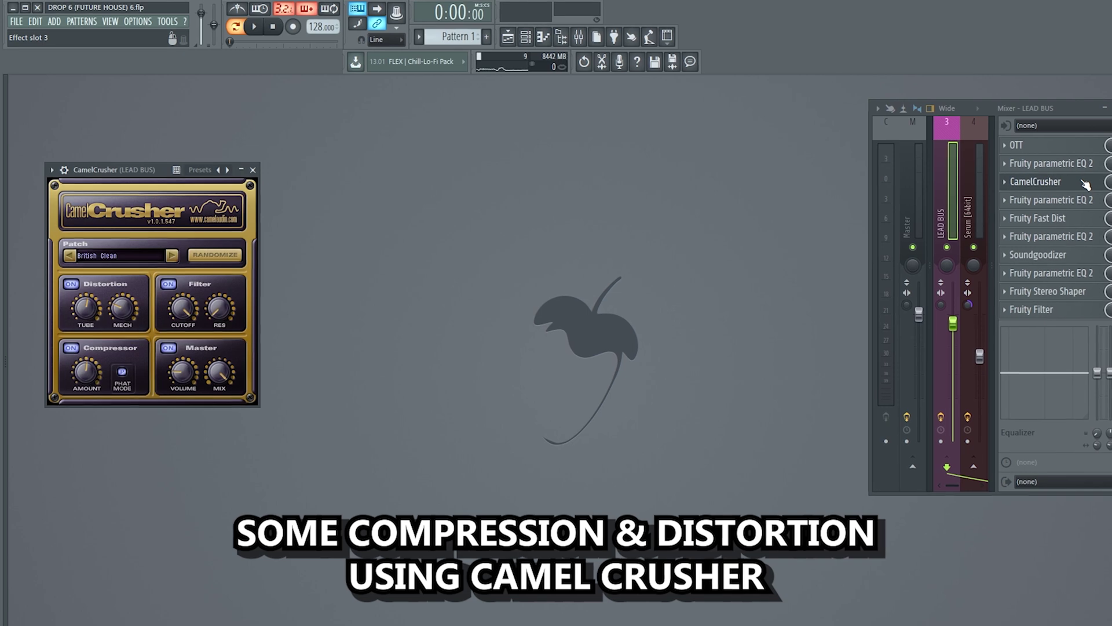
pyautogui.click(1097, 201)
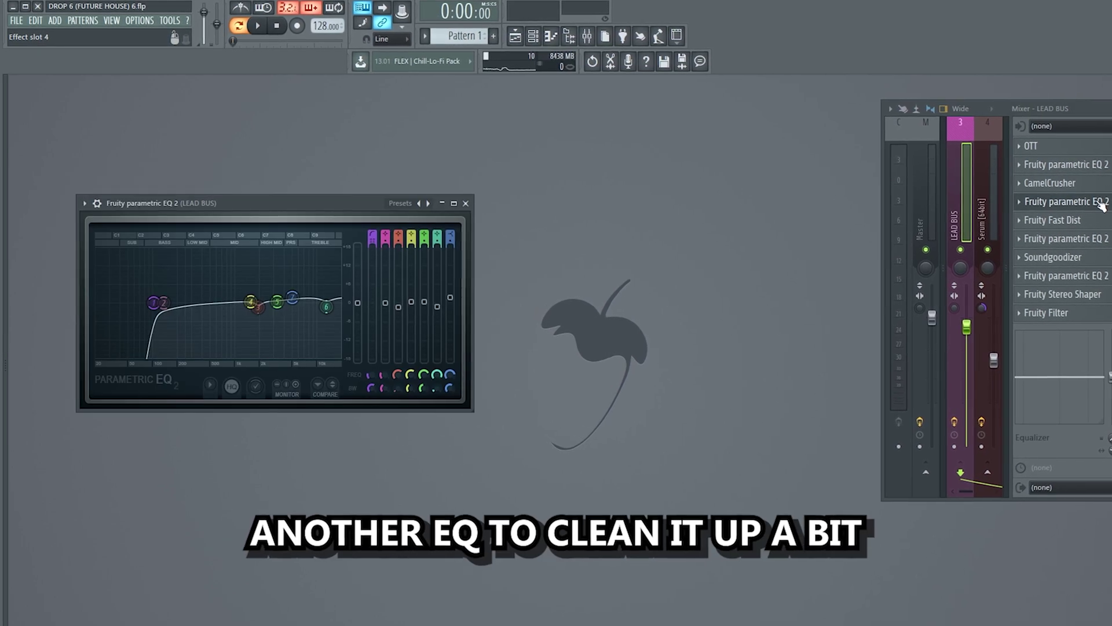
pyautogui.click(1056, 220)
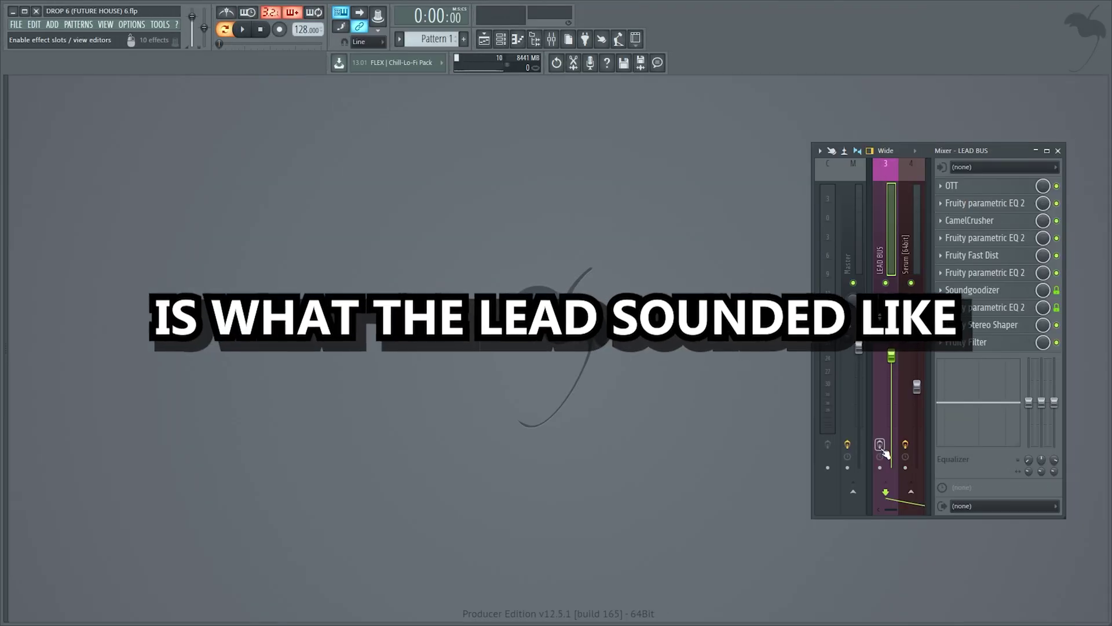
# Play the lead with its LEAD BUS effect chain applied
pyautogui.press('space')
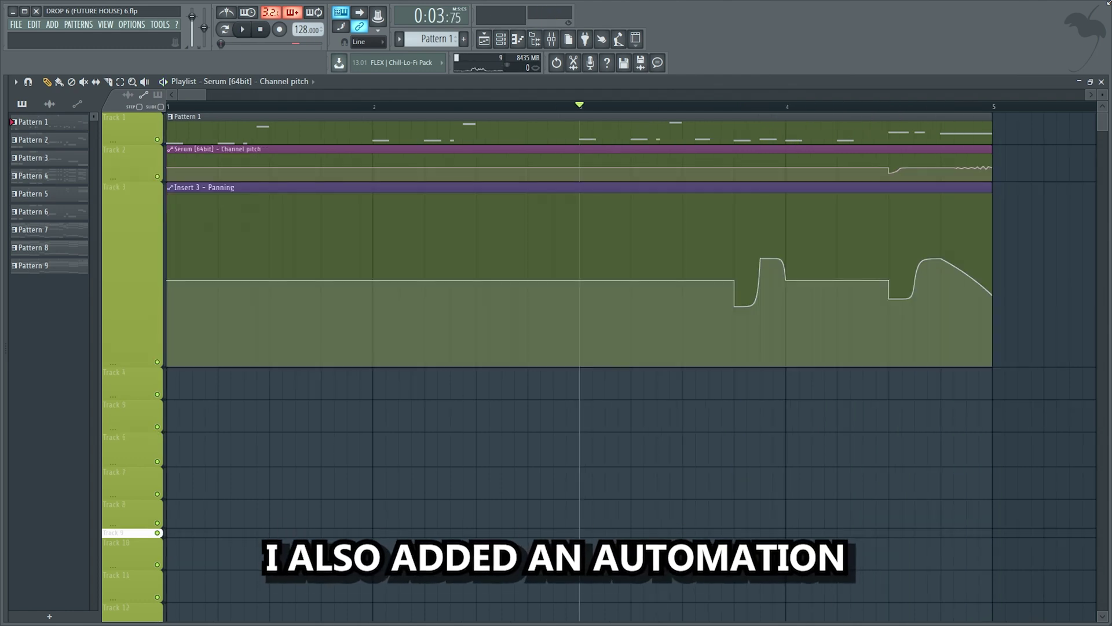
# Play the lead with pitch automation, then with reverb automation and Lead Shot 13 fills
pyautogui.press('space')
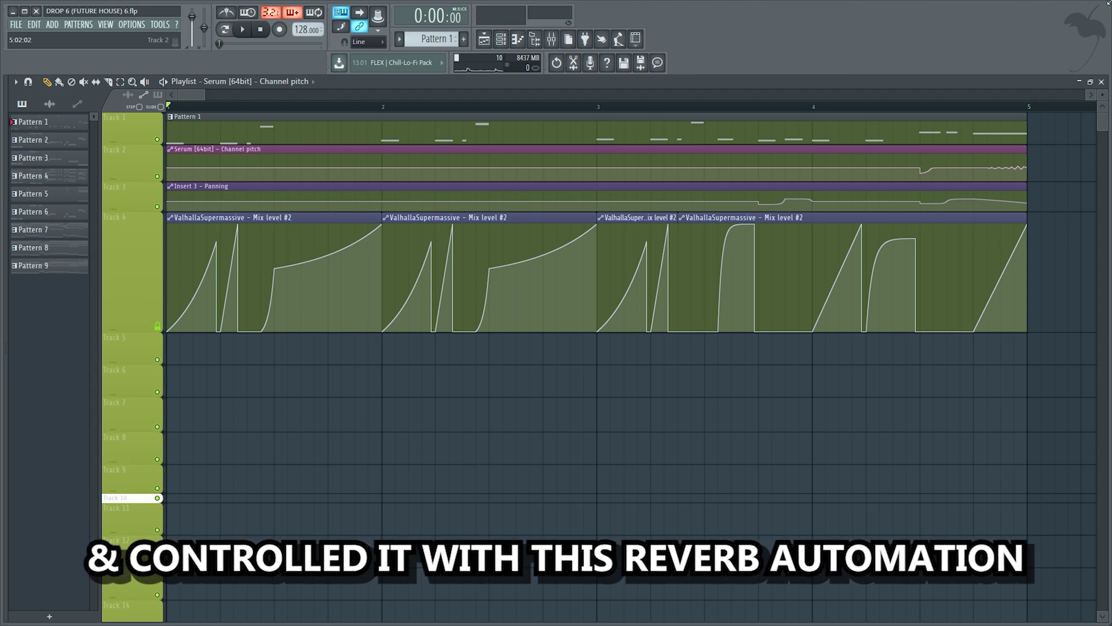
pyautogui.press('space')
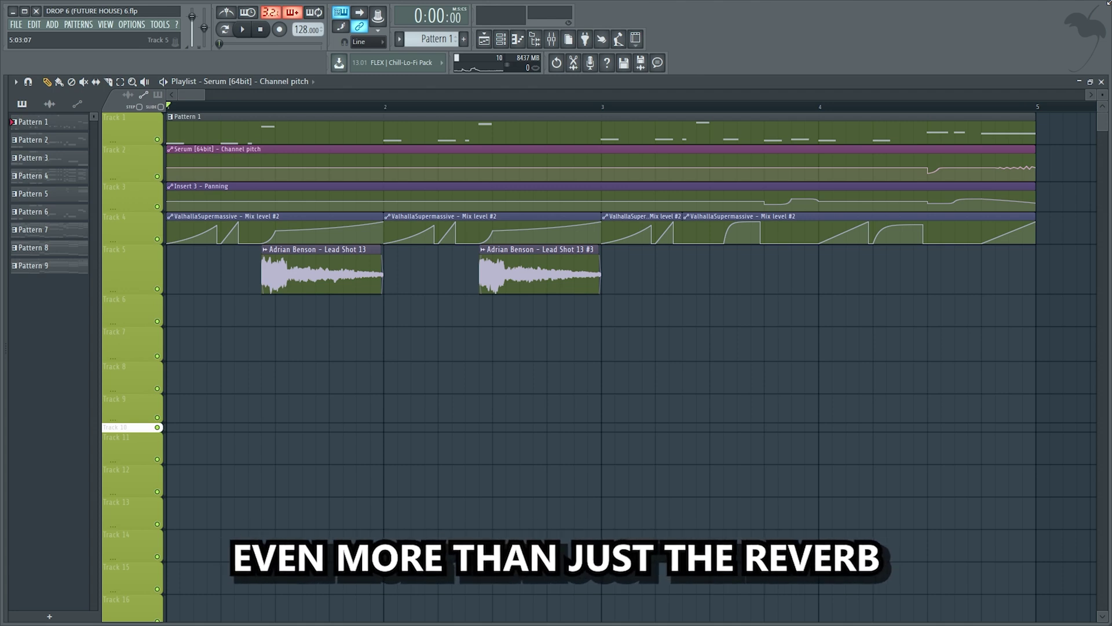
pyautogui.press('space')
pyautogui.rightClick(157, 288)
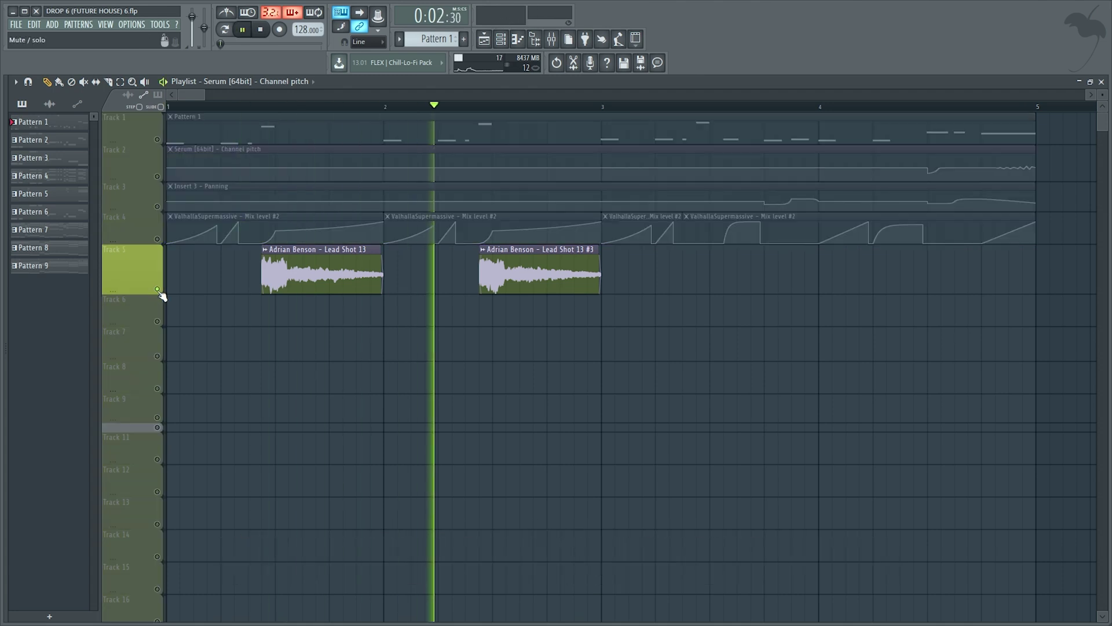
pyautogui.press('space')
pyautogui.rightClick(157, 289)
pyautogui.click(157, 288)
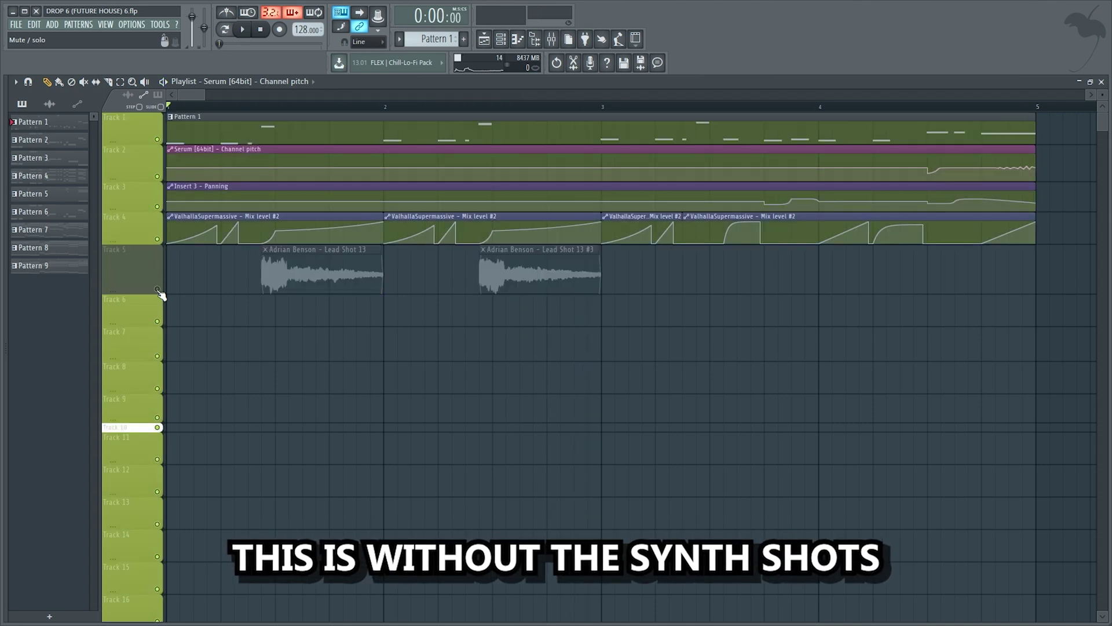
pyautogui.press('space')
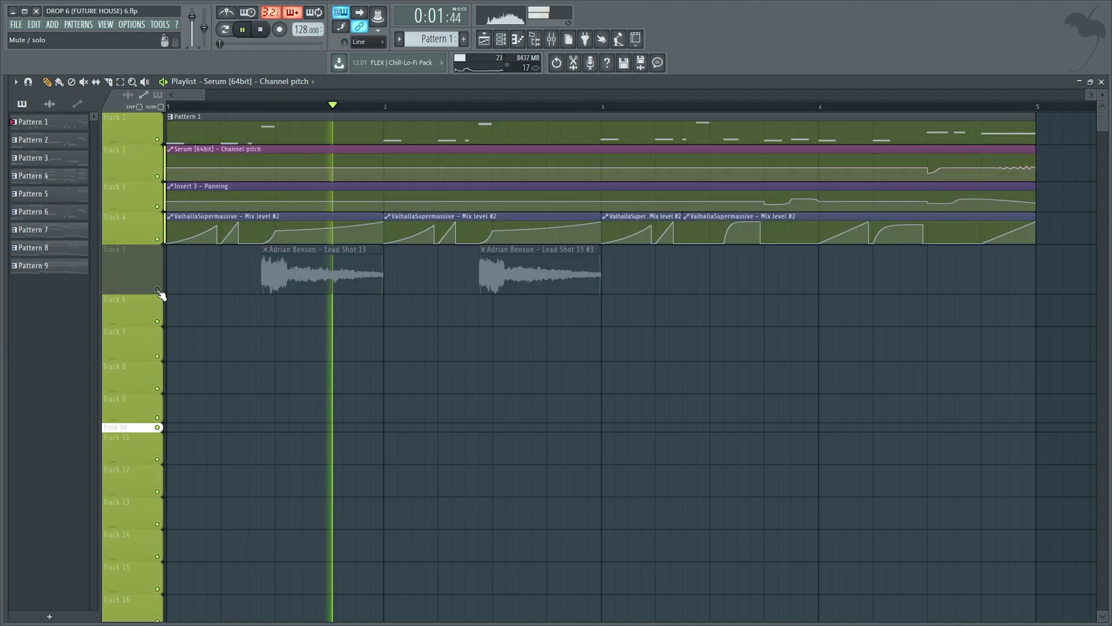
pyautogui.press('space')
pyautogui.click(157, 289)
pyautogui.press('space')
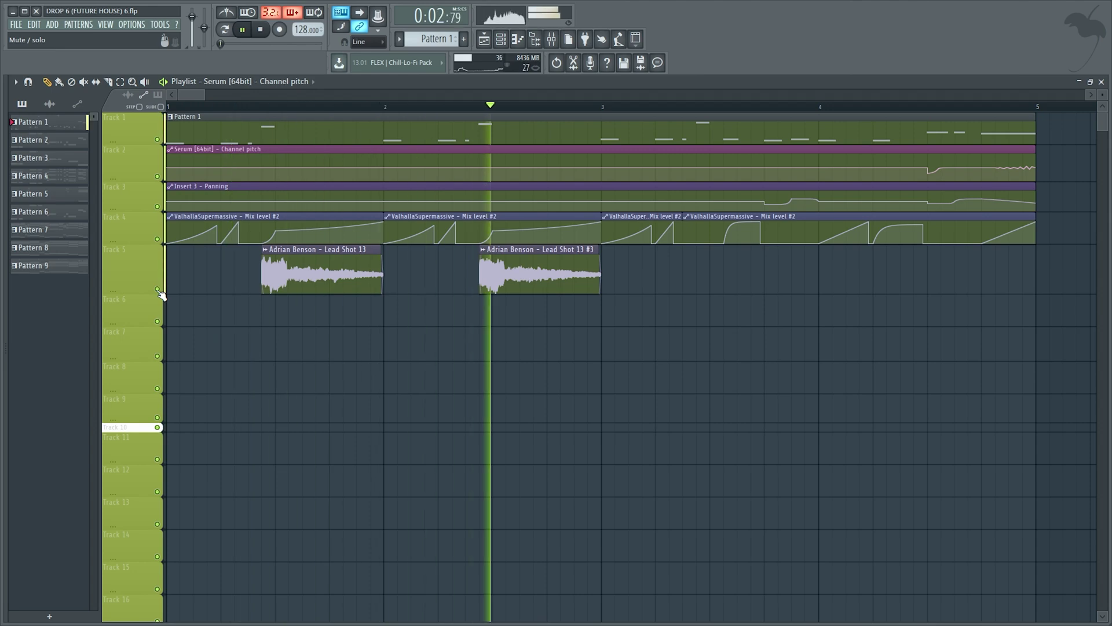
pyautogui.press('space')
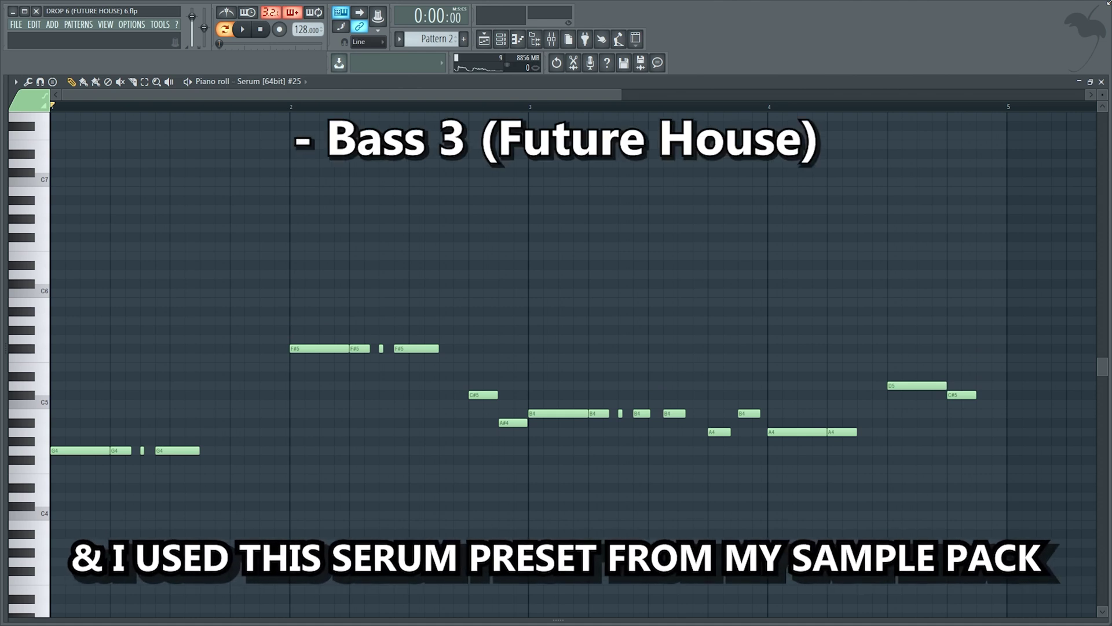
# Play the Serum #25 bassline in Pattern 2
pyautogui.press('space')
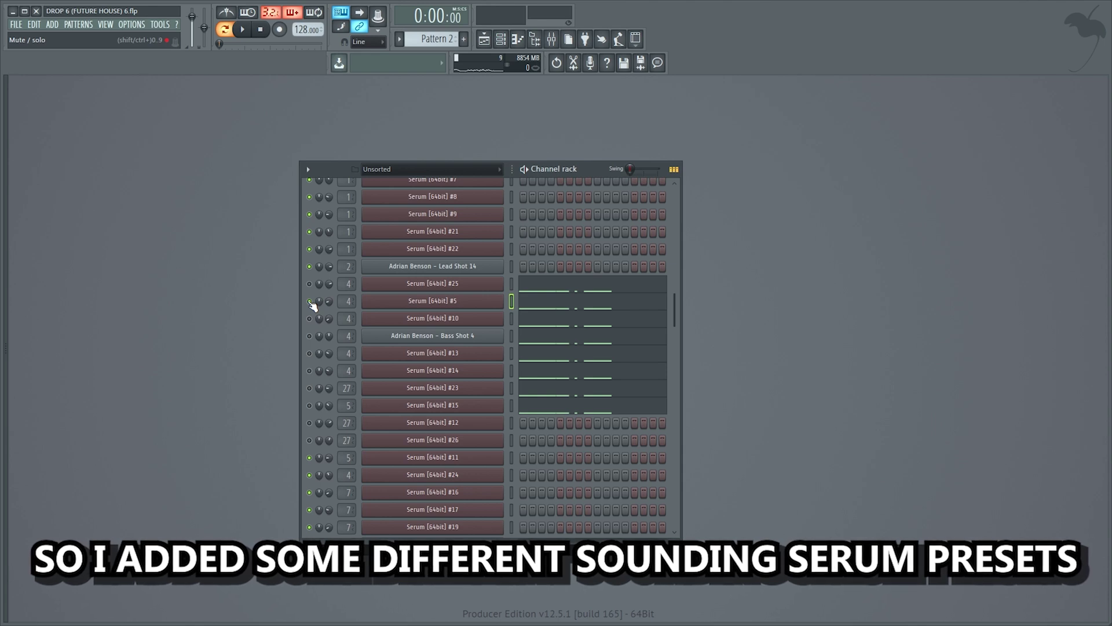
# Play the bass stack, soloing Bass Shot 4, Serum #13, Serum #23 and Serum #15 in turn
pyautogui.press('space')
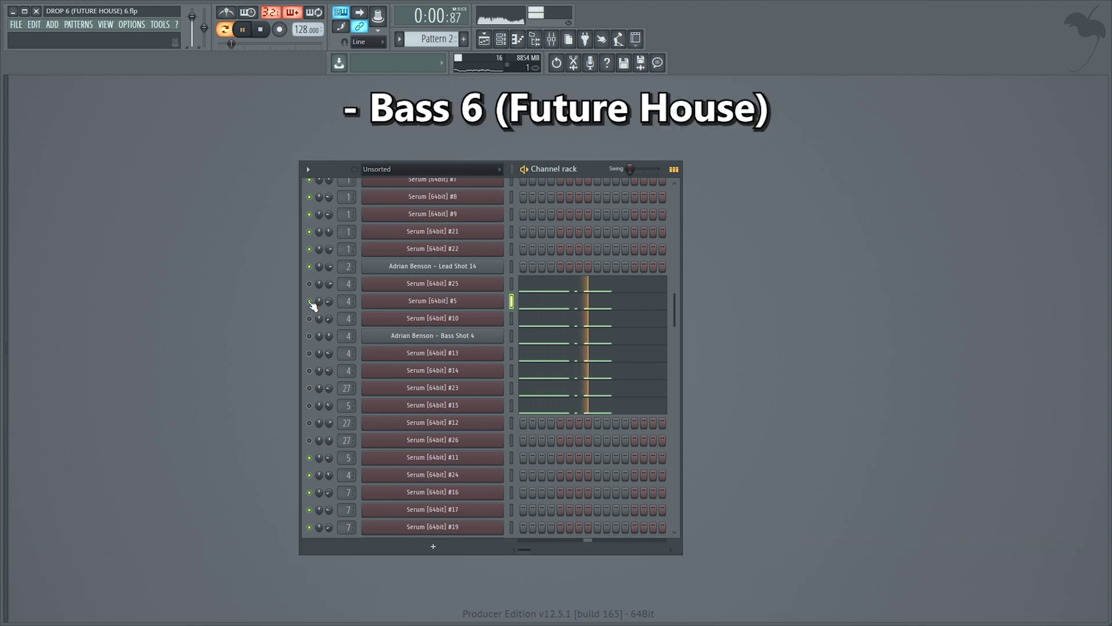
pyautogui.keyDown('ctrl'); pyautogui.click(310, 336); pyautogui.keyUp('ctrl')
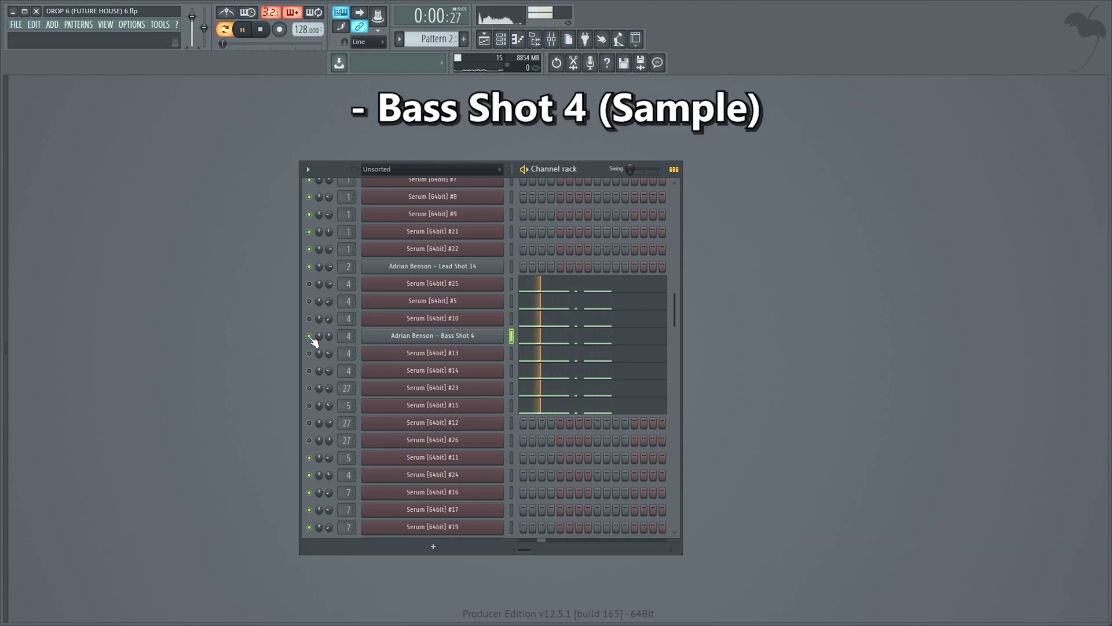
pyautogui.keyDown('ctrl'); pyautogui.click(310, 353); pyautogui.keyUp('ctrl')
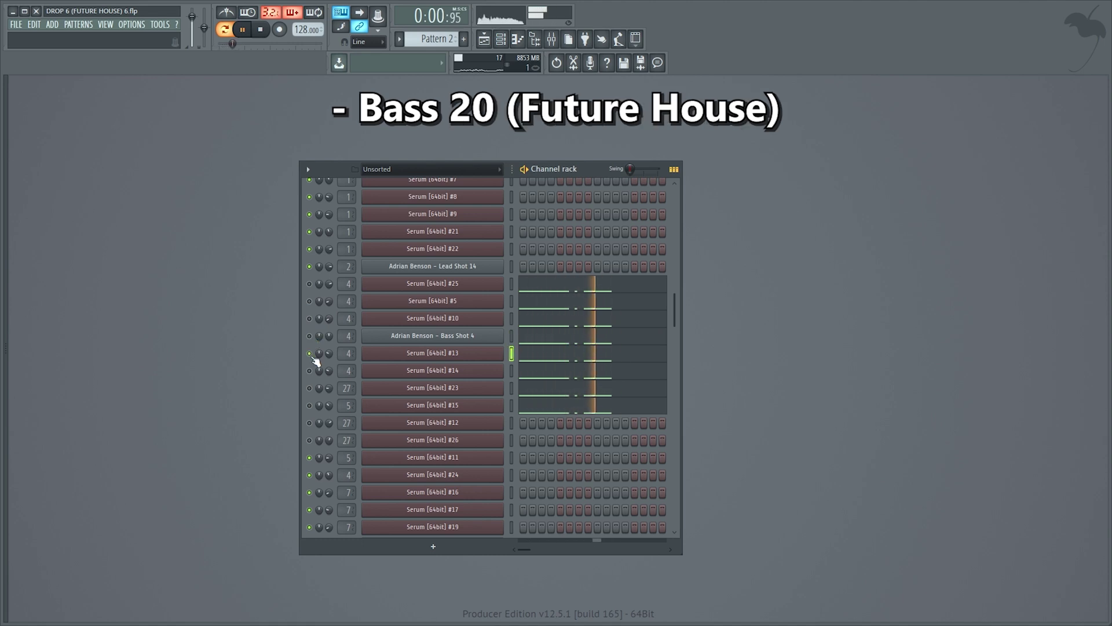
pyautogui.keyDown('ctrl'); pyautogui.click(309, 388); pyautogui.keyUp('ctrl')
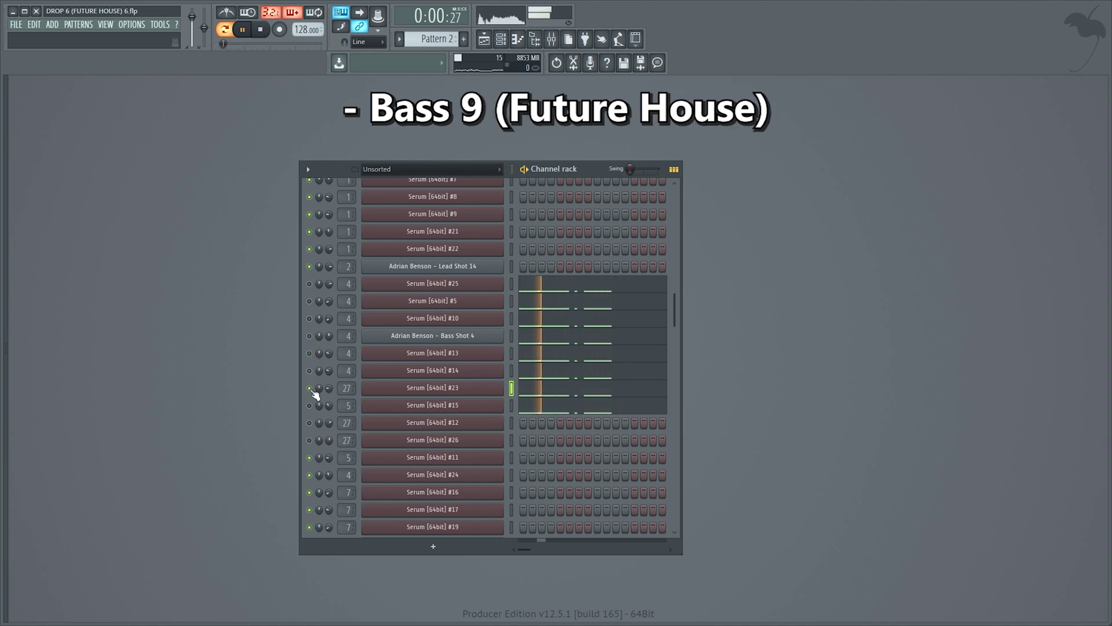
pyautogui.keyDown('ctrl'); pyautogui.click(309, 406); pyautogui.keyUp('ctrl')
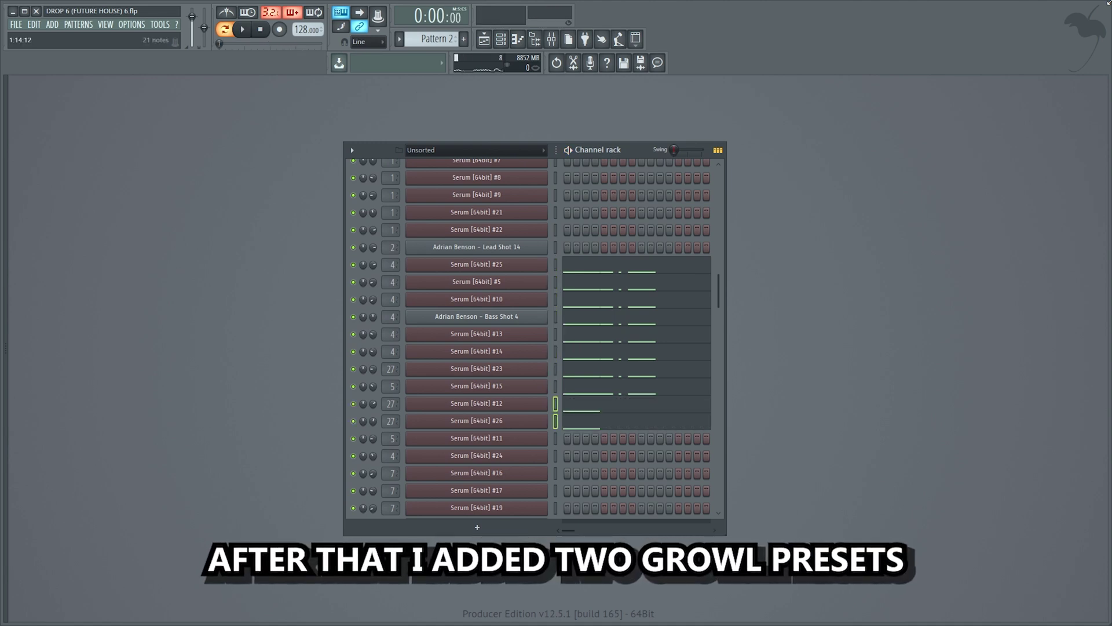
# Mute Serum #25 through #15 and play only the two growl layers
pyautogui.moveTo(353, 264); pyautogui.dragTo(354, 386)
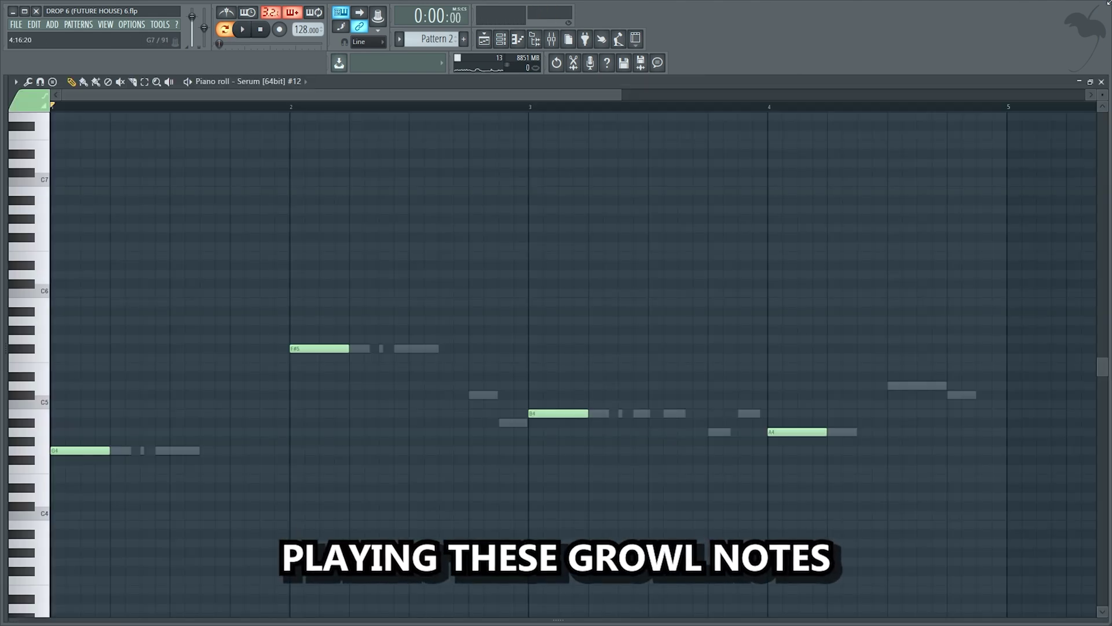
pyautogui.press('space')
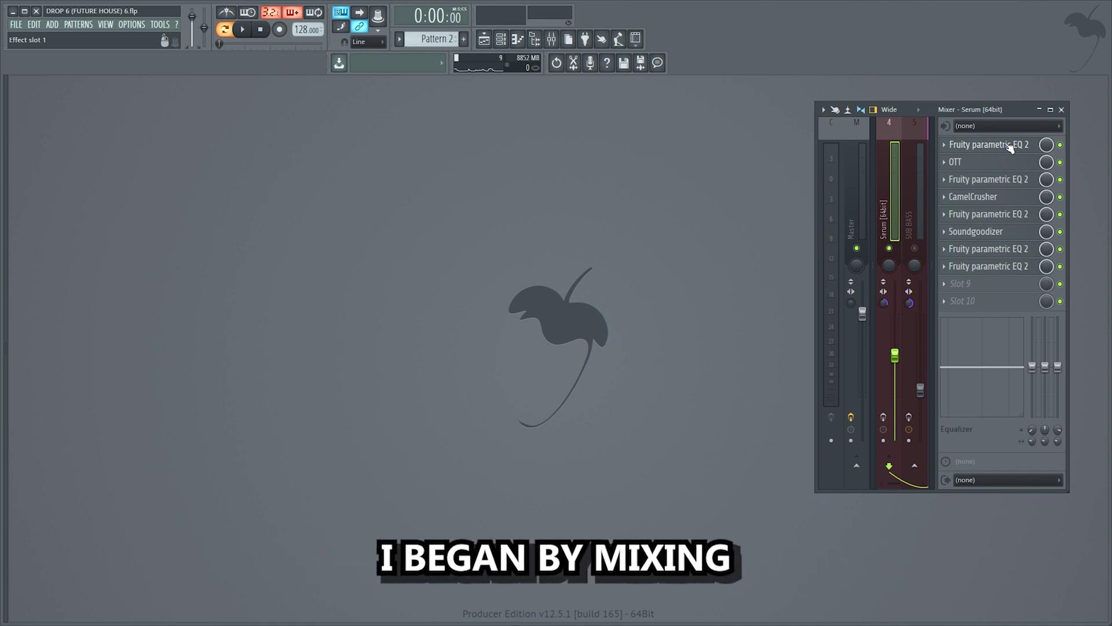
# Open each mid bass effect (EQ, OTT, EQ, CamelCrusher, EQ, Soundgoodizer, EQ) and play it
pyautogui.click(1010, 148)
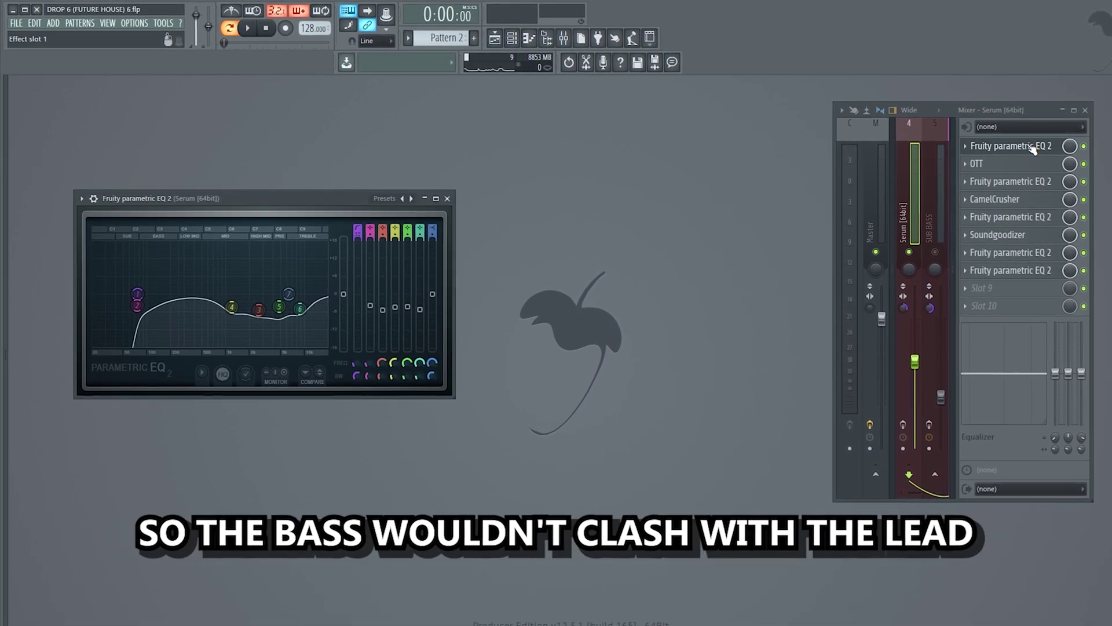
pyautogui.click(1042, 167)
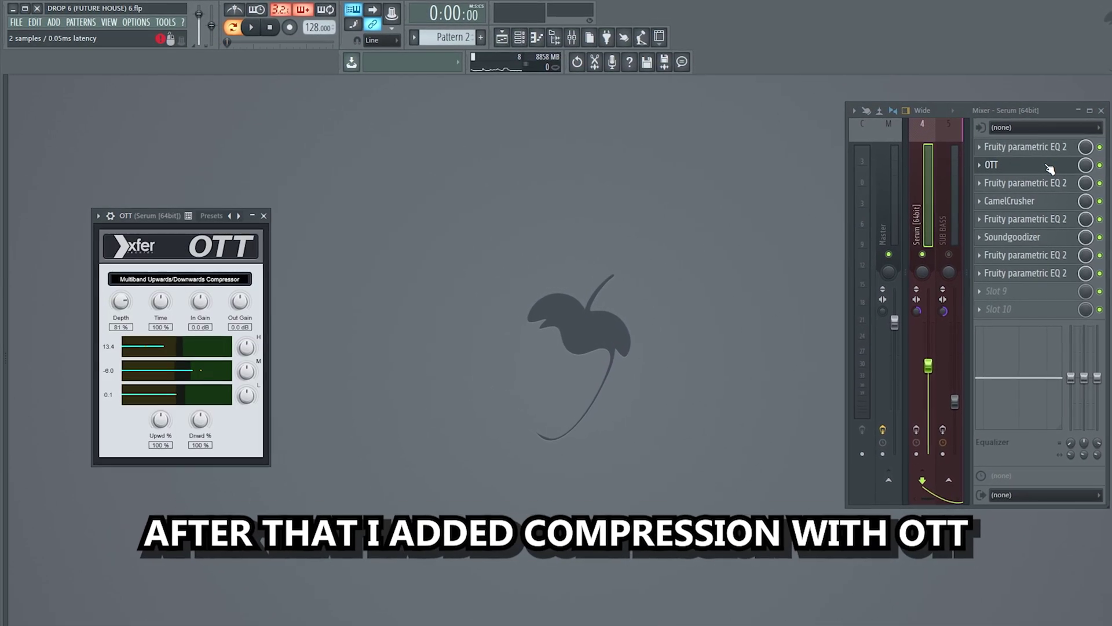
pyautogui.click(1060, 183)
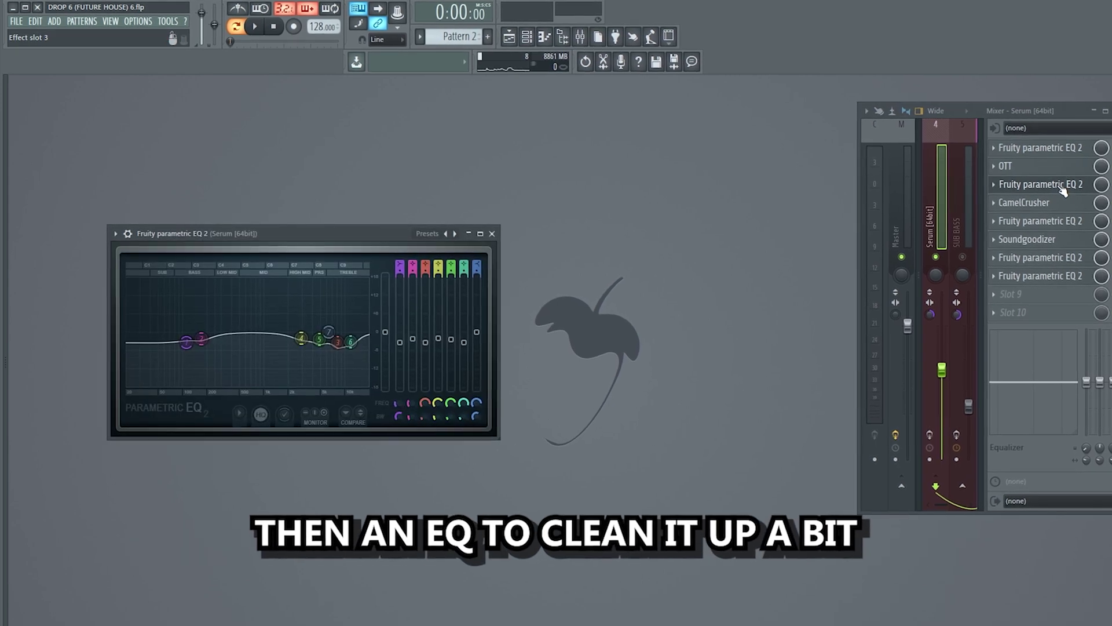
pyautogui.click(1060, 202)
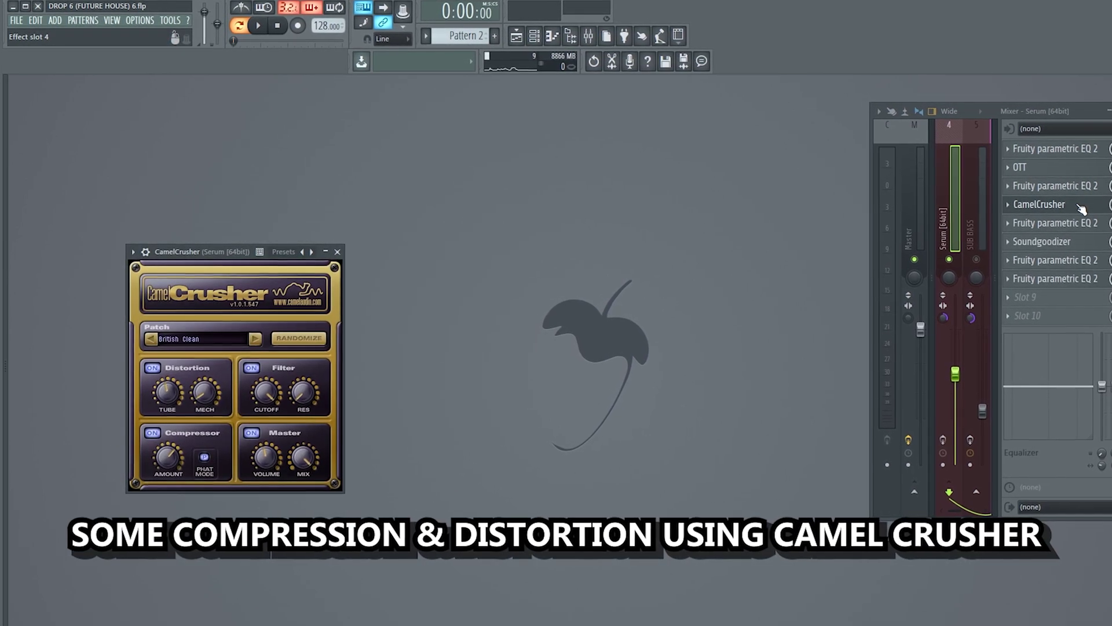
pyautogui.click(1092, 223)
pyautogui.click(1097, 244)
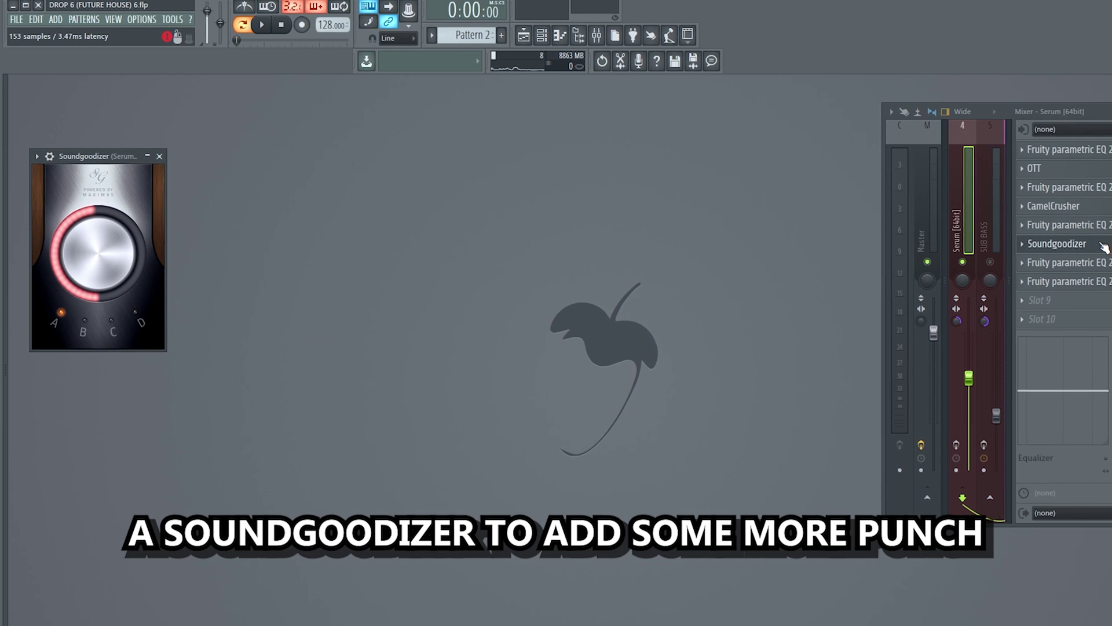
pyautogui.click(1095, 263)
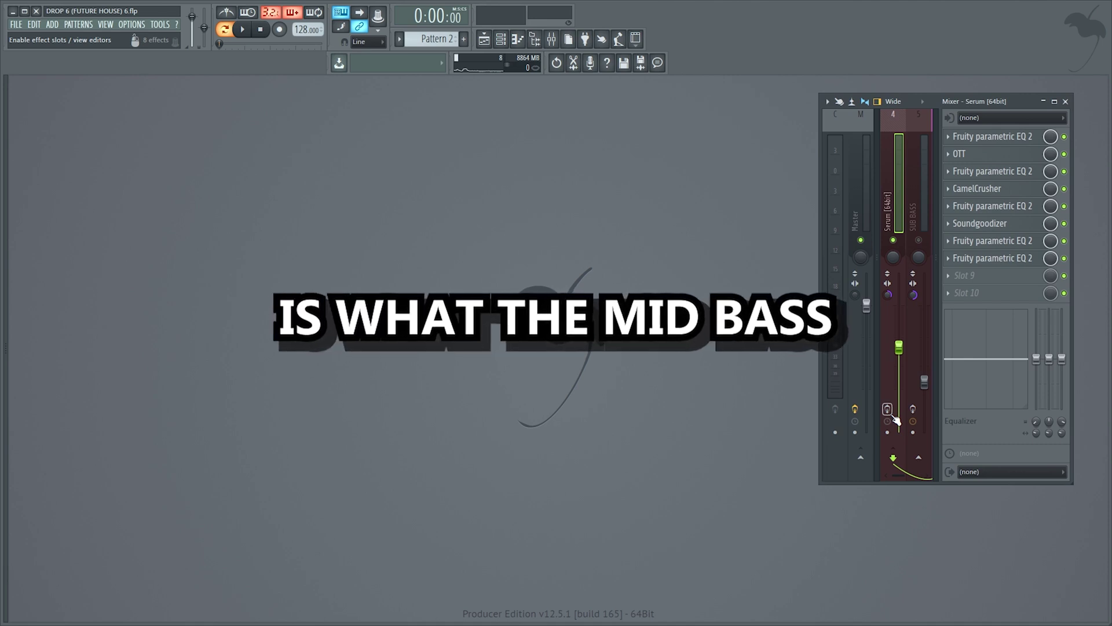
pyautogui.press('space')
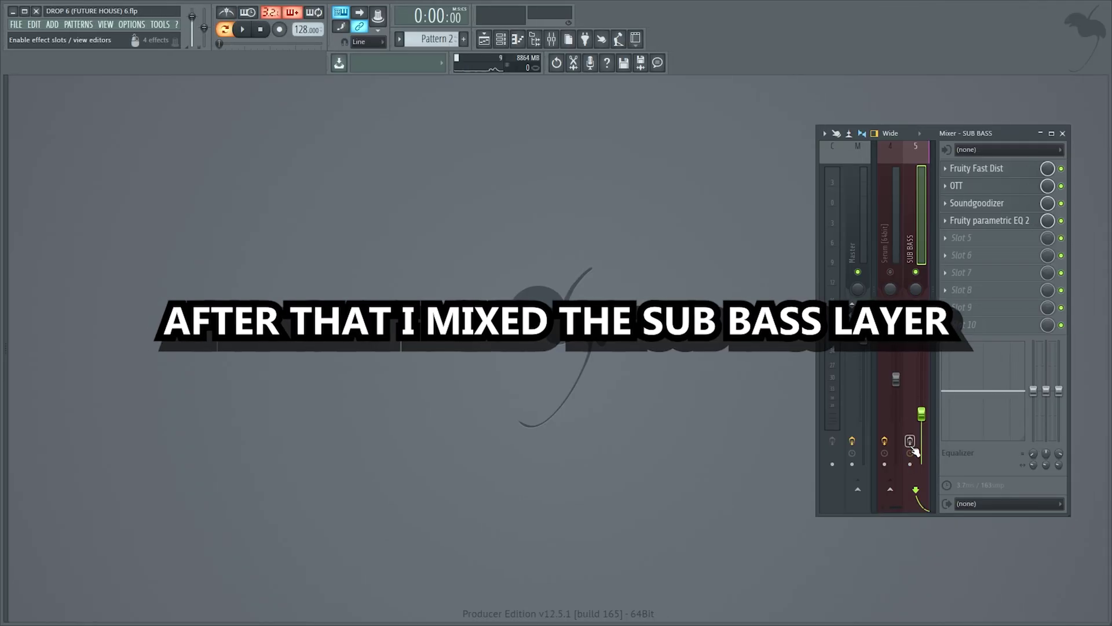
# Play the sub bass and open its OTT, Soundgoodizer and EQ plugins
pyautogui.press('space')
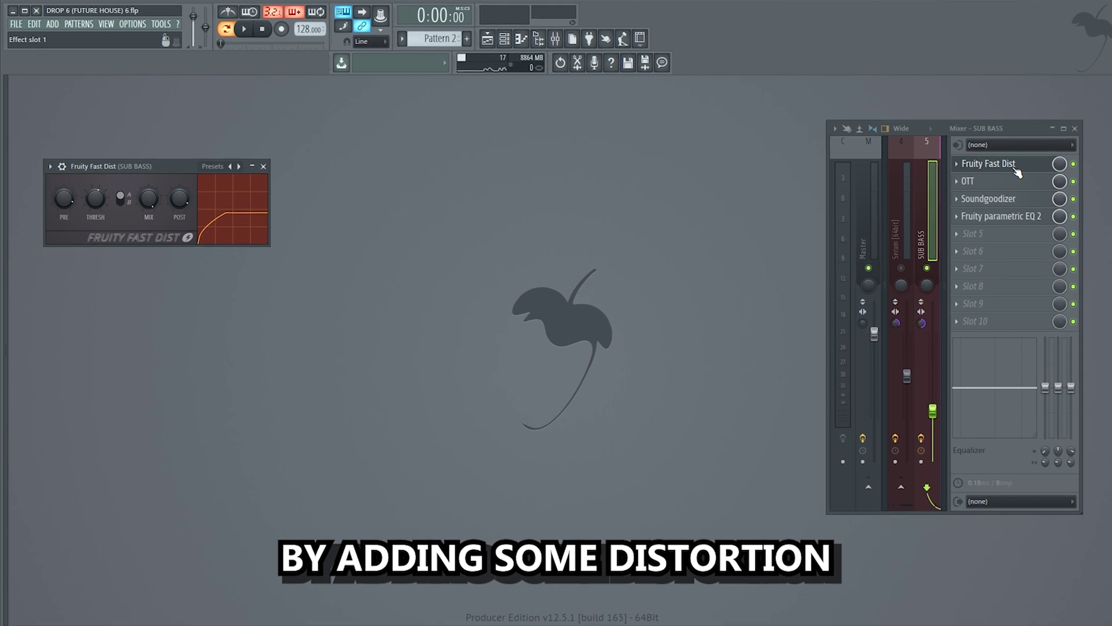
pyautogui.click(1007, 186)
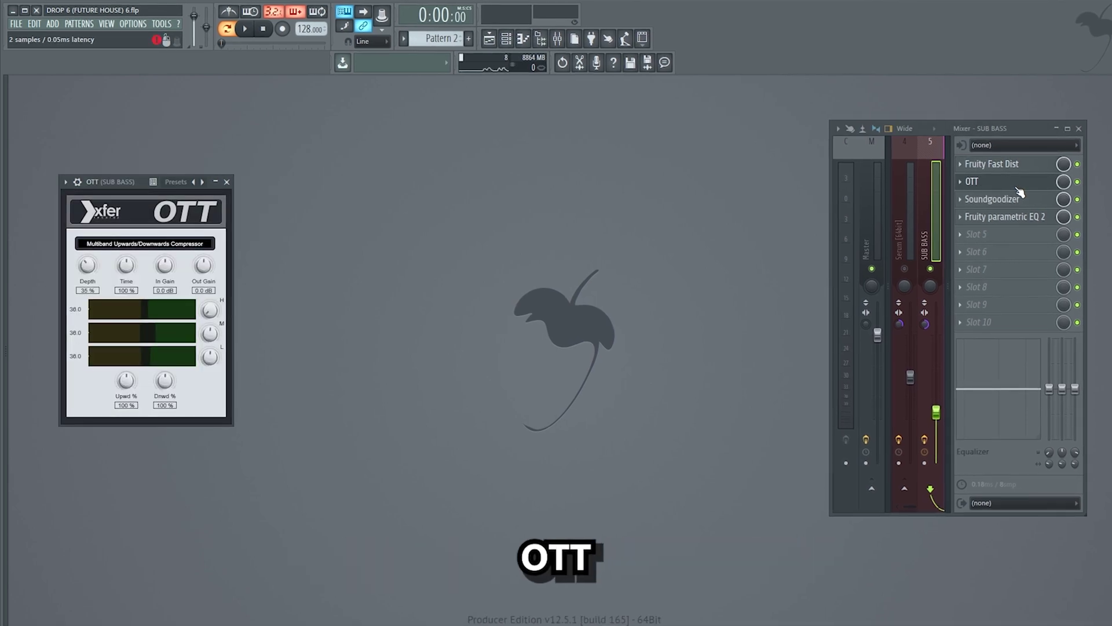
pyautogui.click(1020, 199)
pyautogui.click(1023, 217)
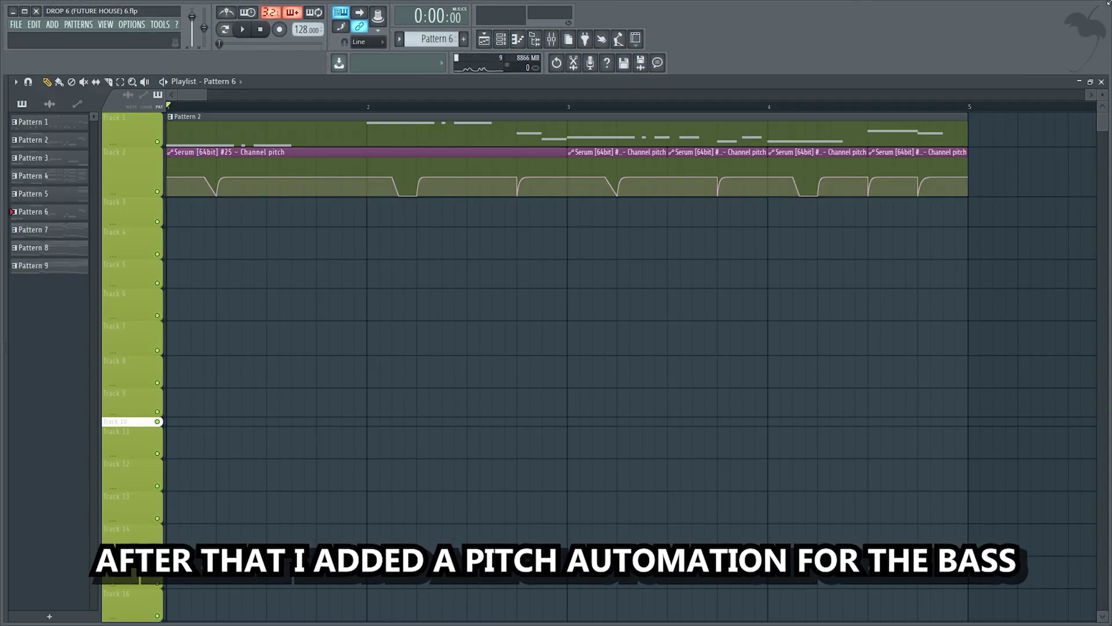
# Play the bass with its pitch automation
pyautogui.press('space')
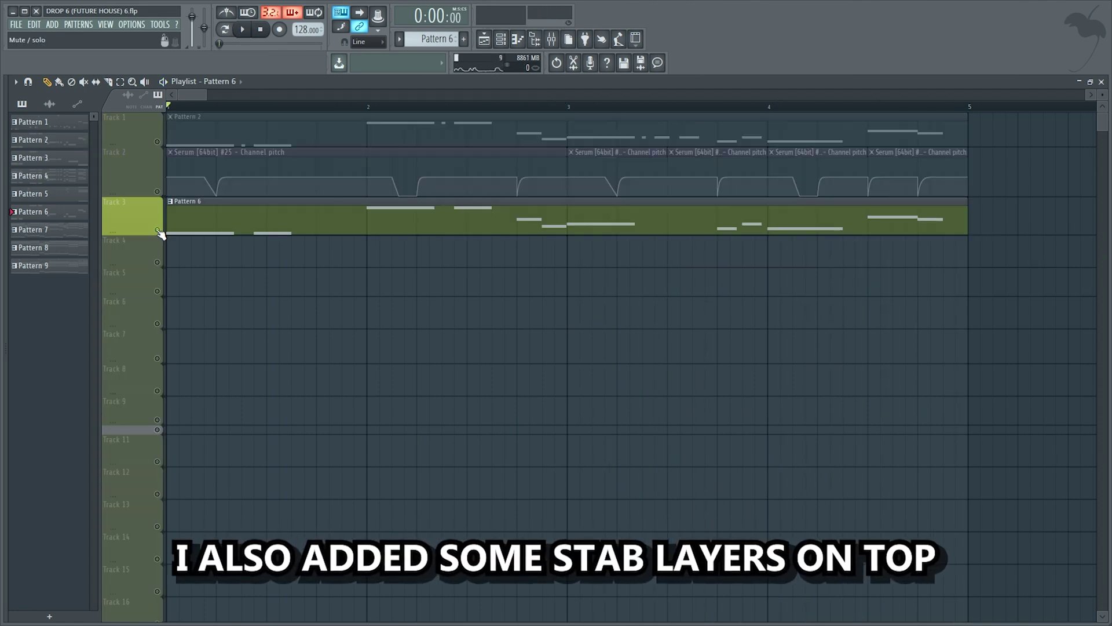
# In the Channel rack, solo Stab 9, Stab 11 and Bass Shot 3 in turn
pyautogui.press('F6')
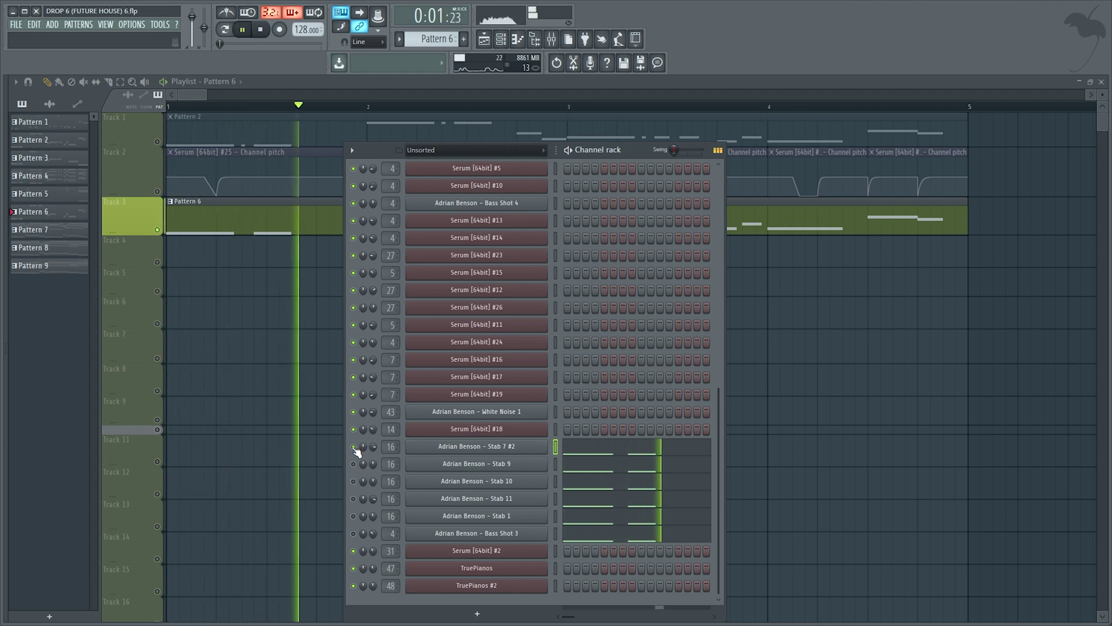
pyautogui.click(353, 446)
pyautogui.click(353, 463)
pyautogui.click(353, 464)
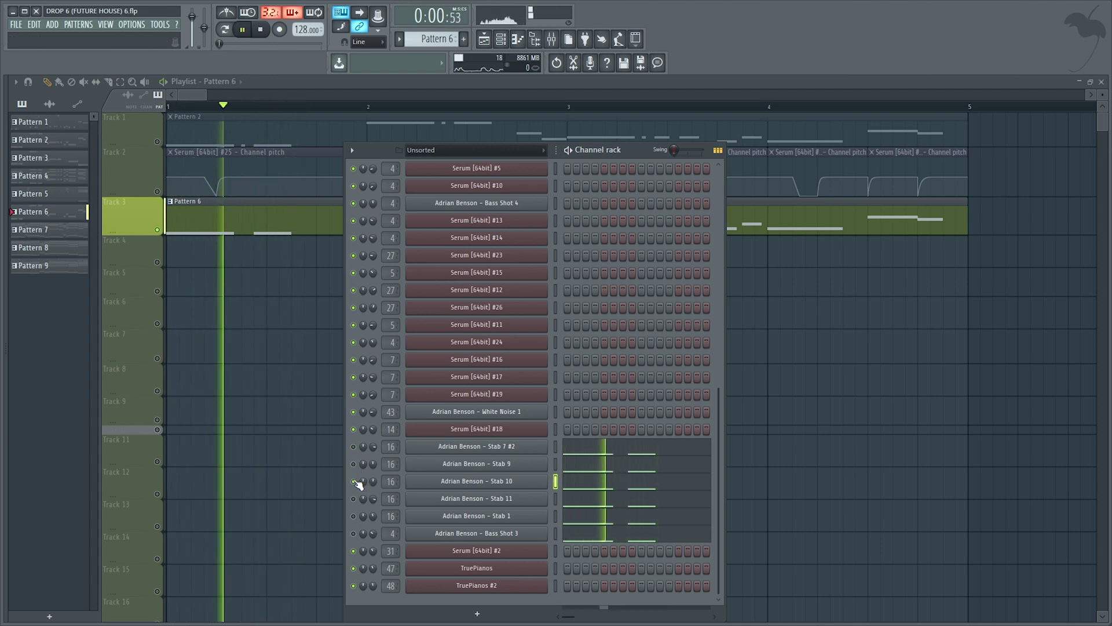
pyautogui.click(353, 498)
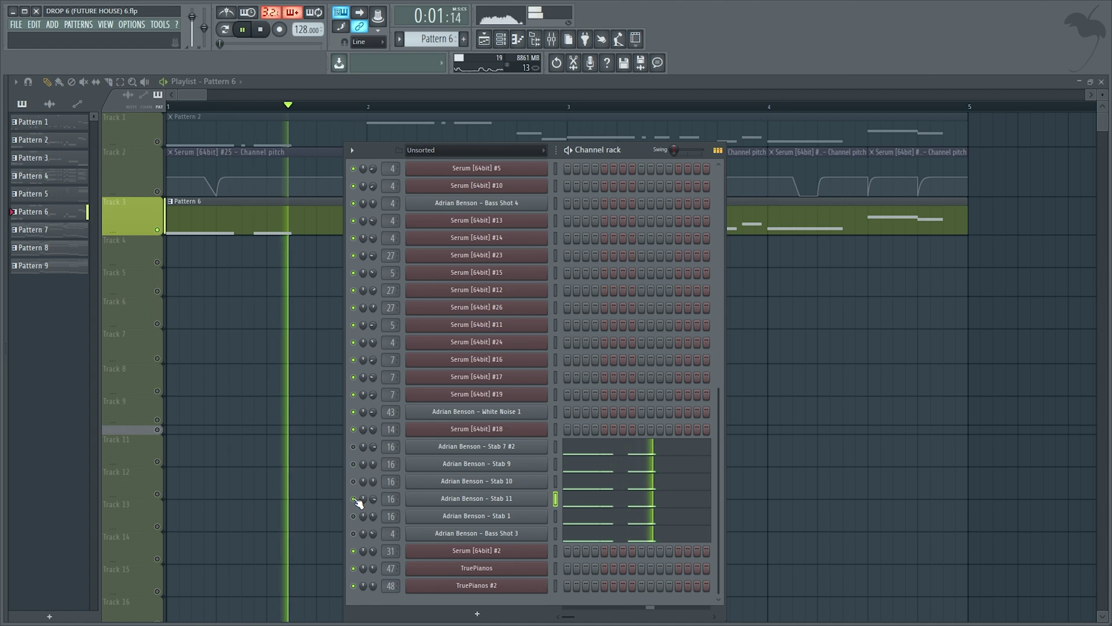
pyautogui.click(353, 516)
pyautogui.click(353, 533)
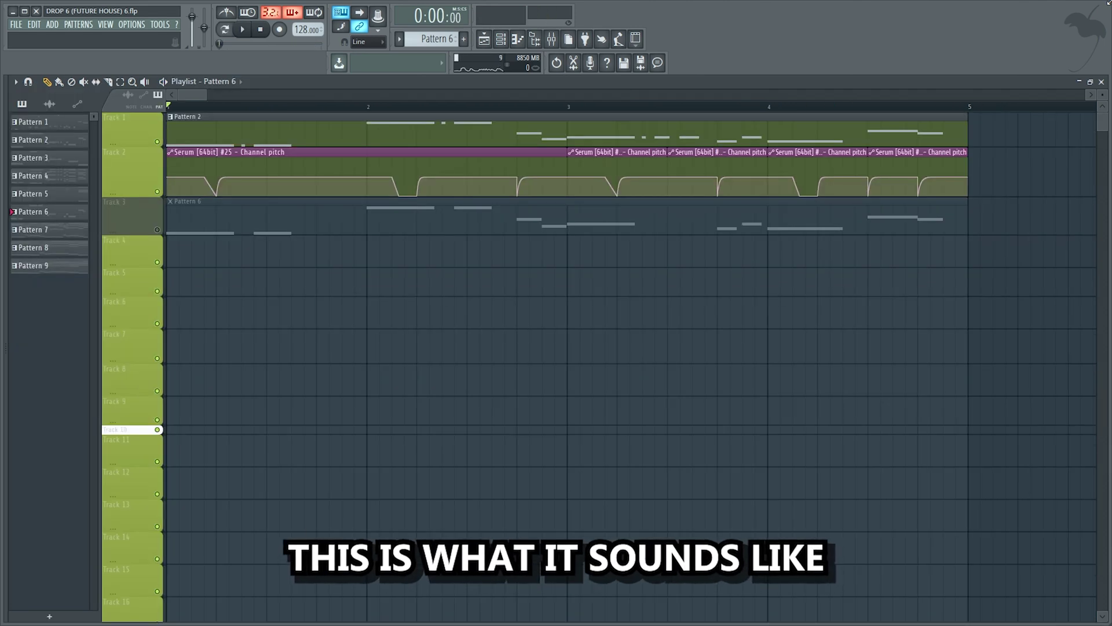
# Play the drop from bar 1 twice to hear the arrangement
pyautogui.press('space')
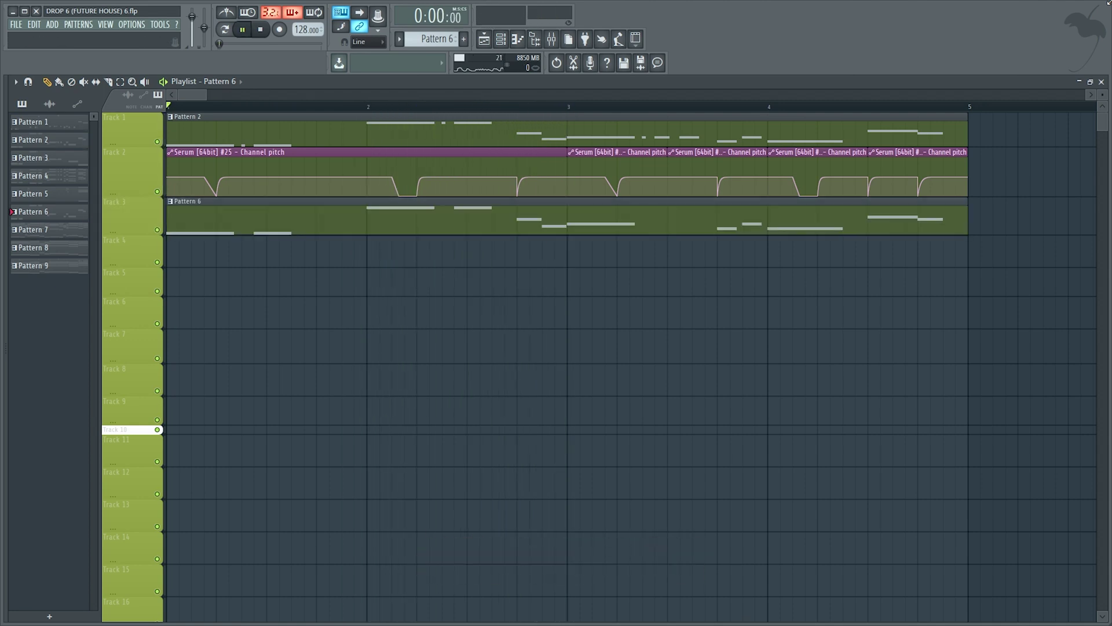
pyautogui.press('space')
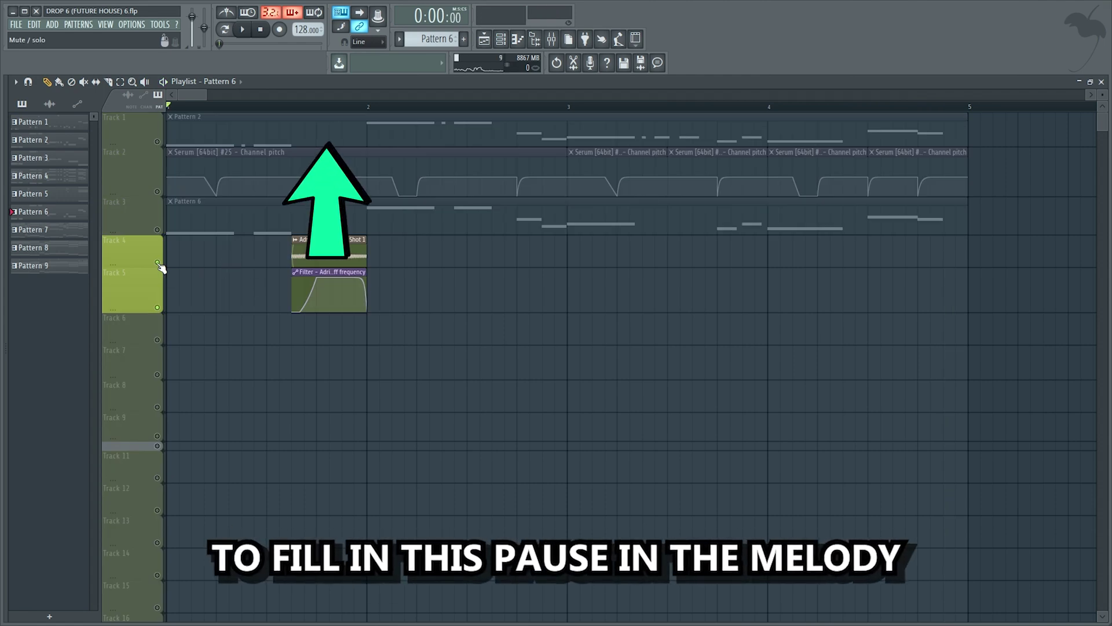
# Play the bass shot fill in the context of the drop
pyautogui.press('space')
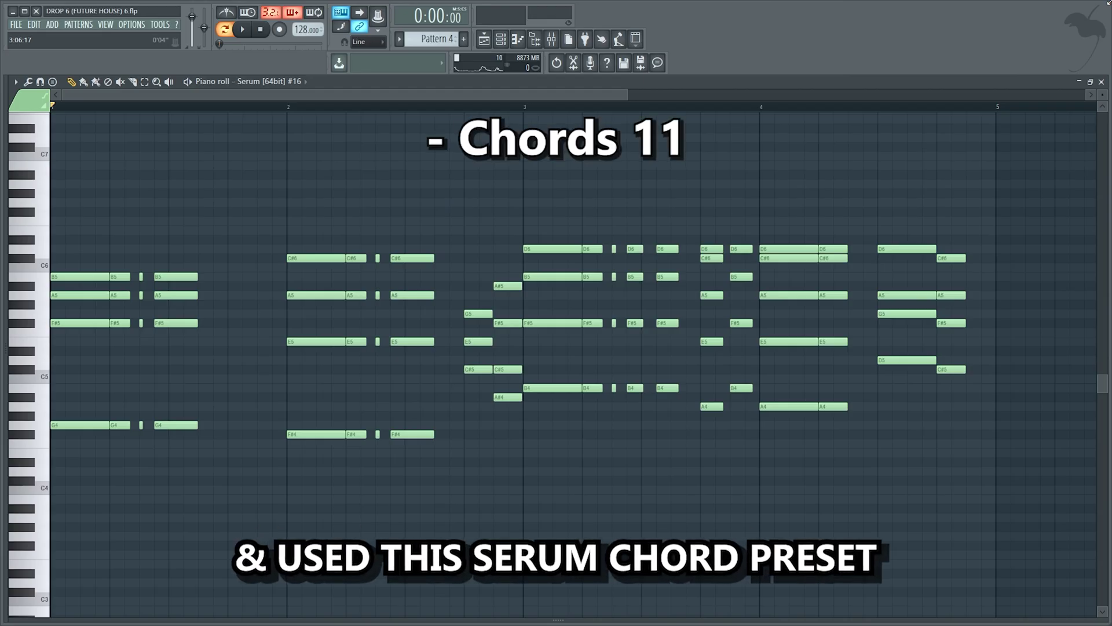
# Play the Pattern 4 chord progression
pyautogui.press('space')
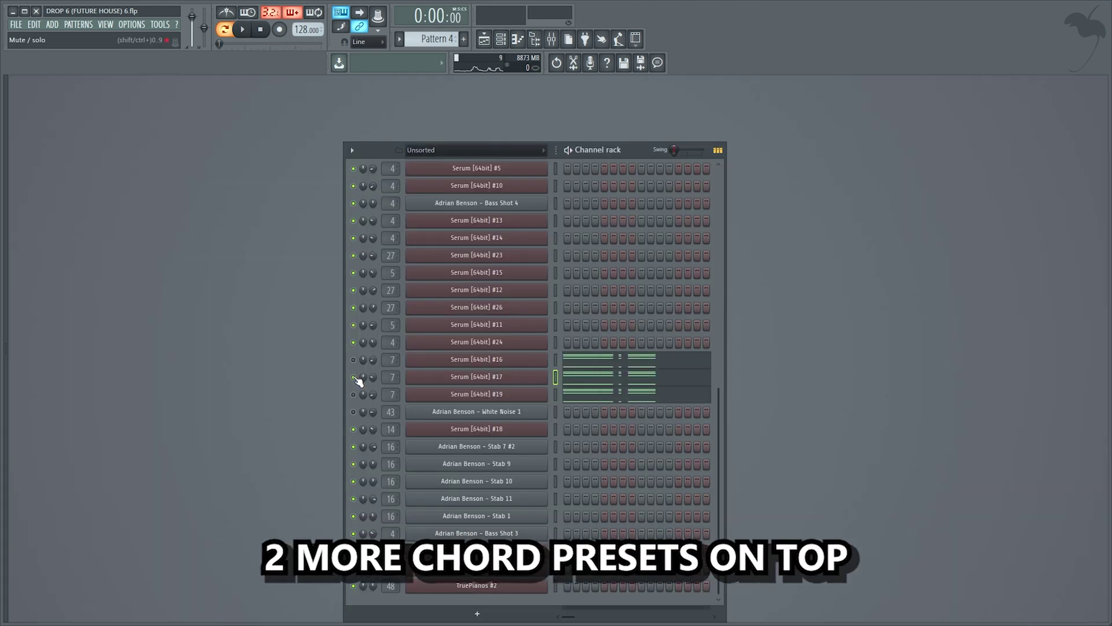
# Play the layered Serum chord channels
pyautogui.press('space')
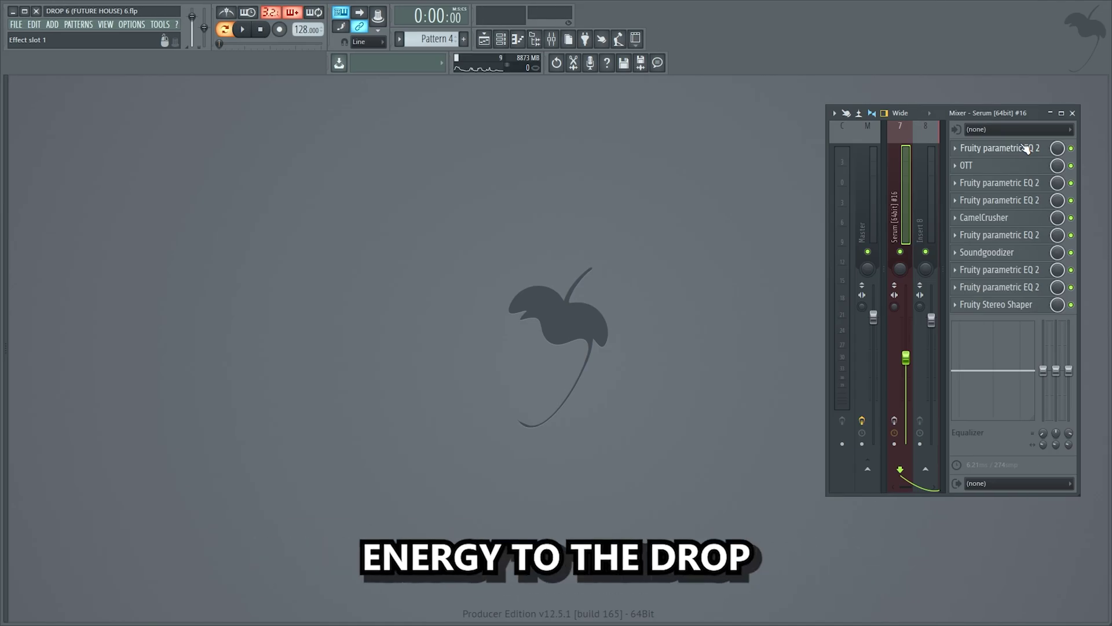
pyautogui.click(1025, 148)
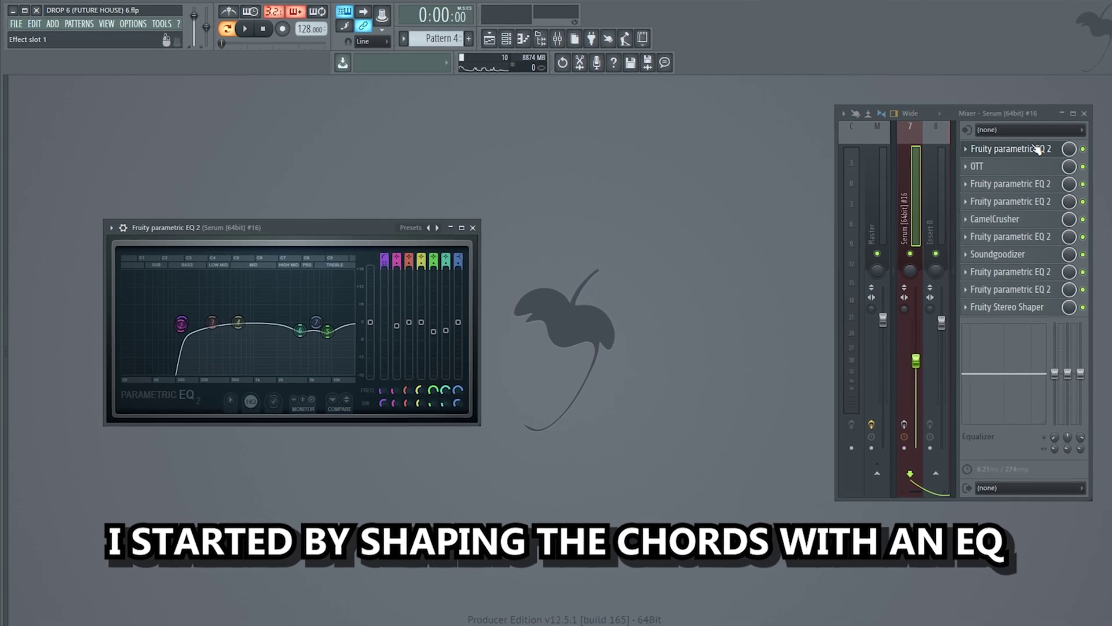
pyautogui.click(1038, 166)
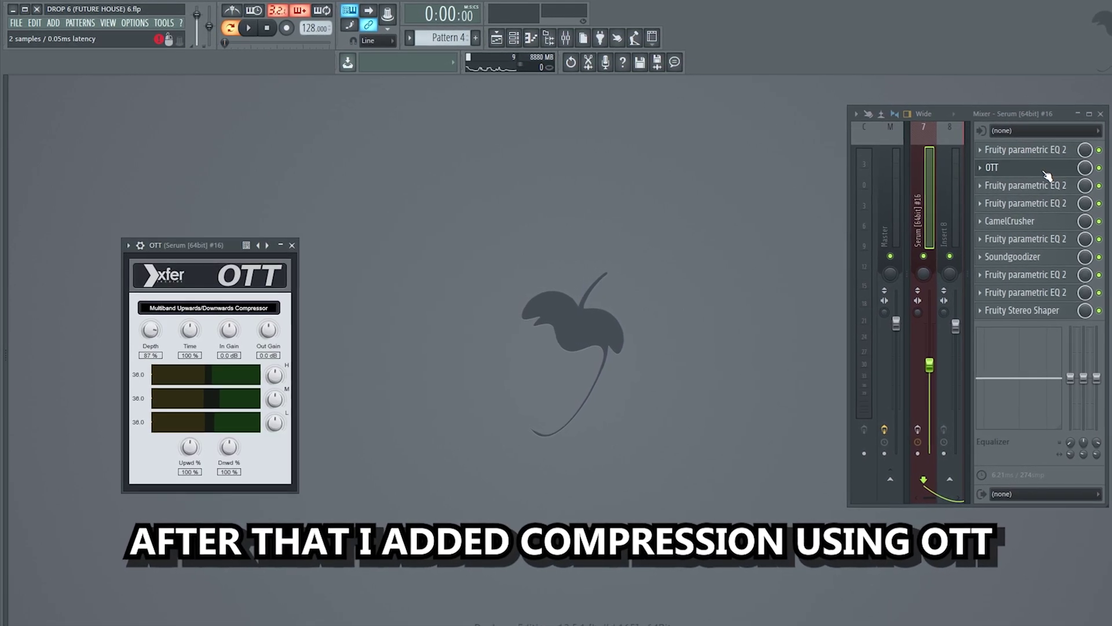
pyautogui.click(1037, 186)
pyautogui.click(1037, 203)
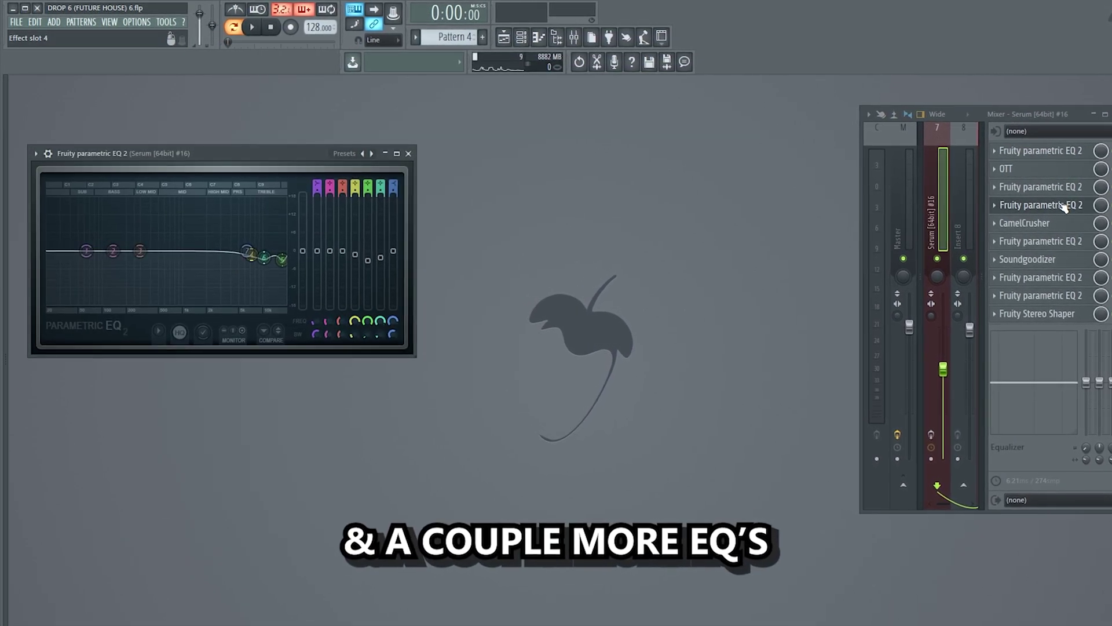
pyautogui.click(1049, 222)
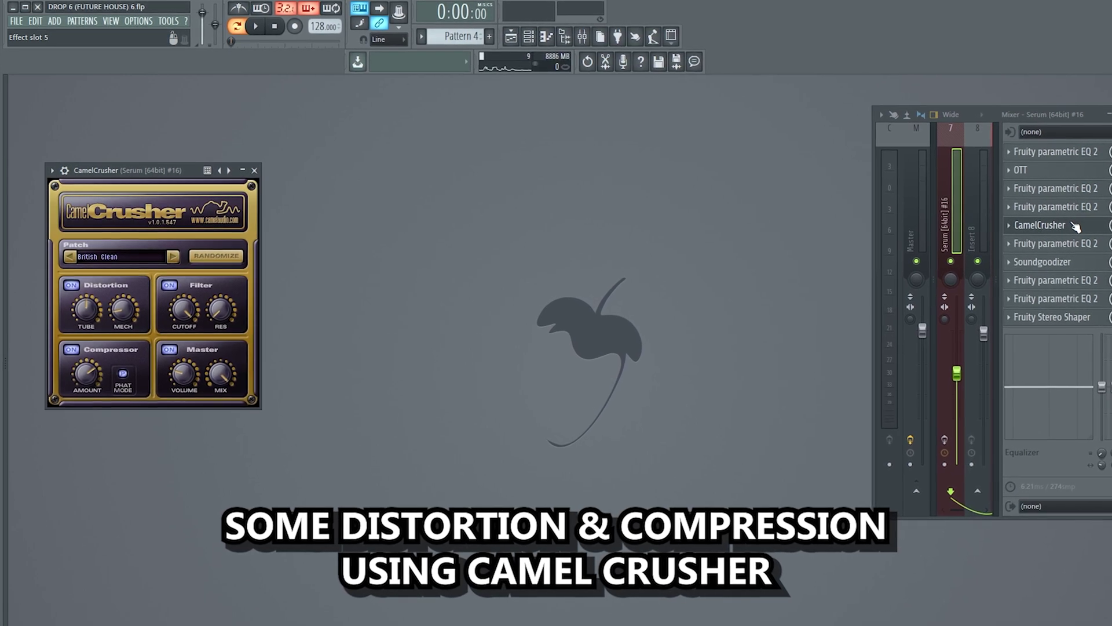
pyautogui.click(1059, 244)
pyautogui.click(1068, 262)
pyautogui.click(1081, 281)
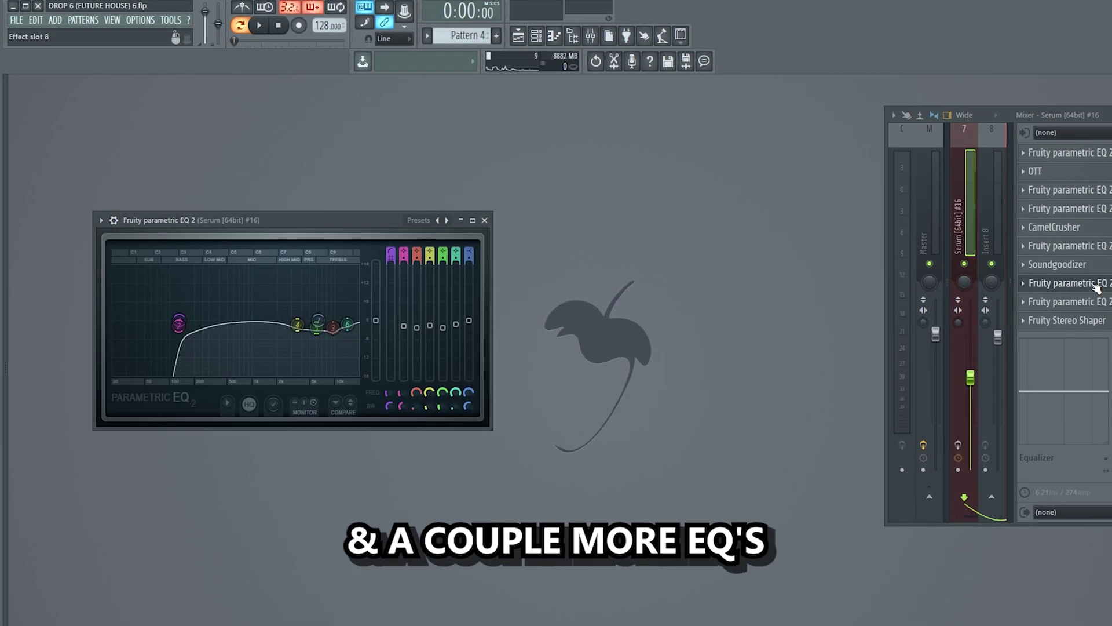
pyautogui.click(1084, 299)
pyautogui.click(1070, 321)
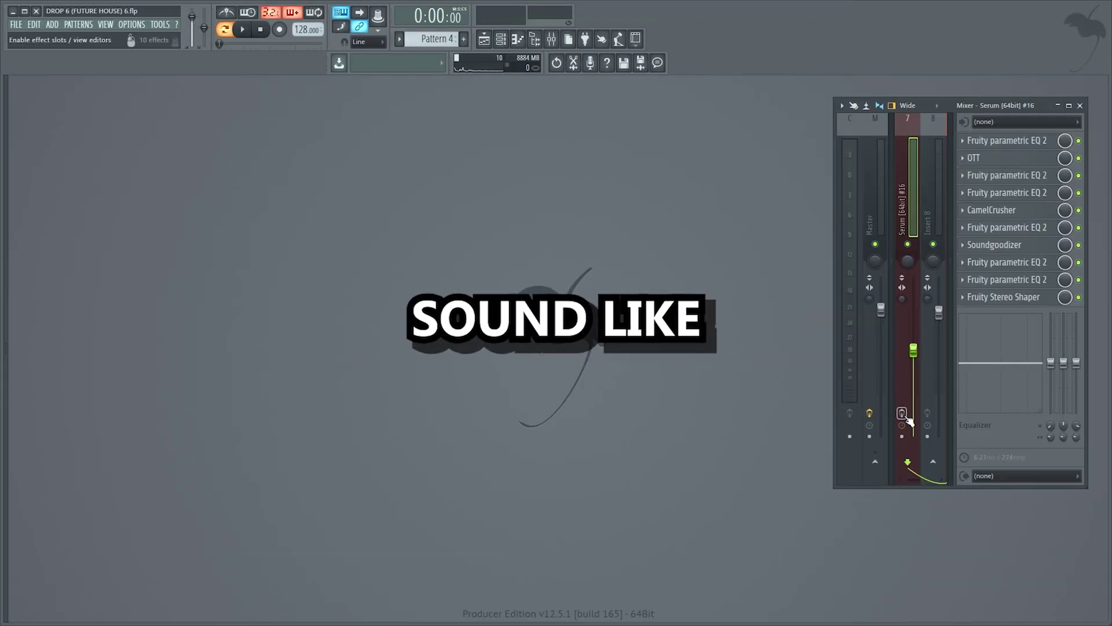
# Play the drop to hear the processed chords
pyautogui.press('space')
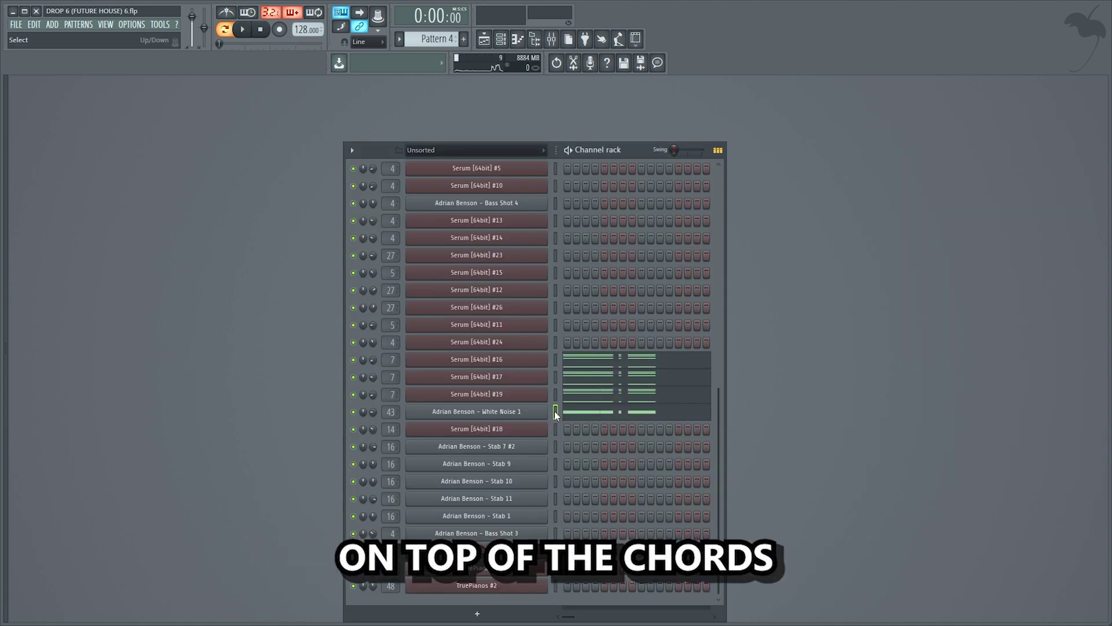
# Preview the White Noise channel, then play it together with the chords
pyautogui.press('z')
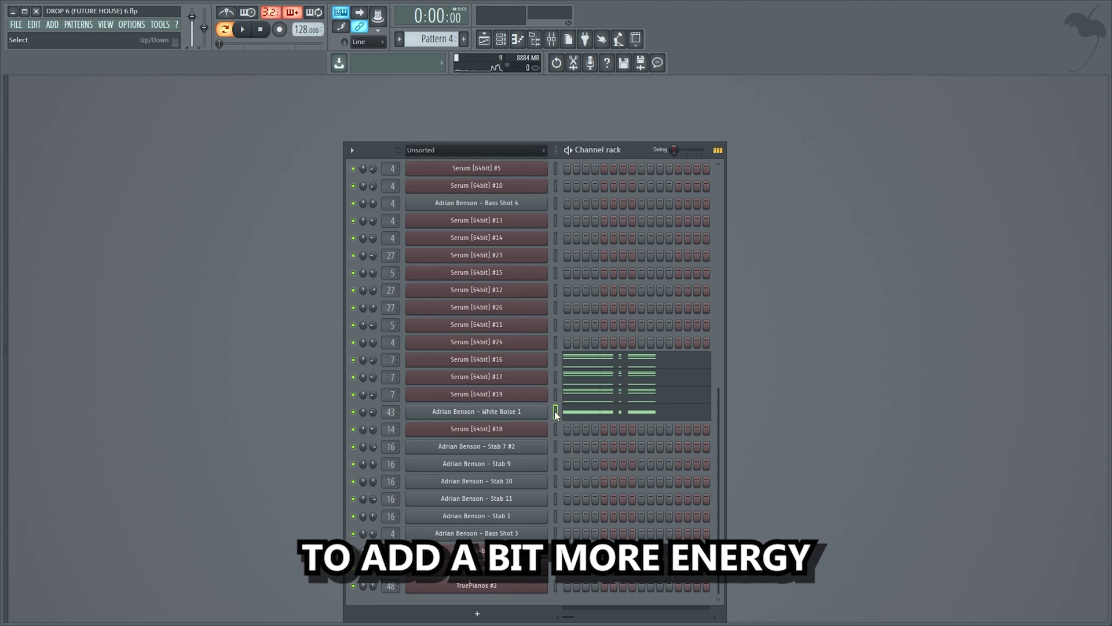
pyautogui.press('space')
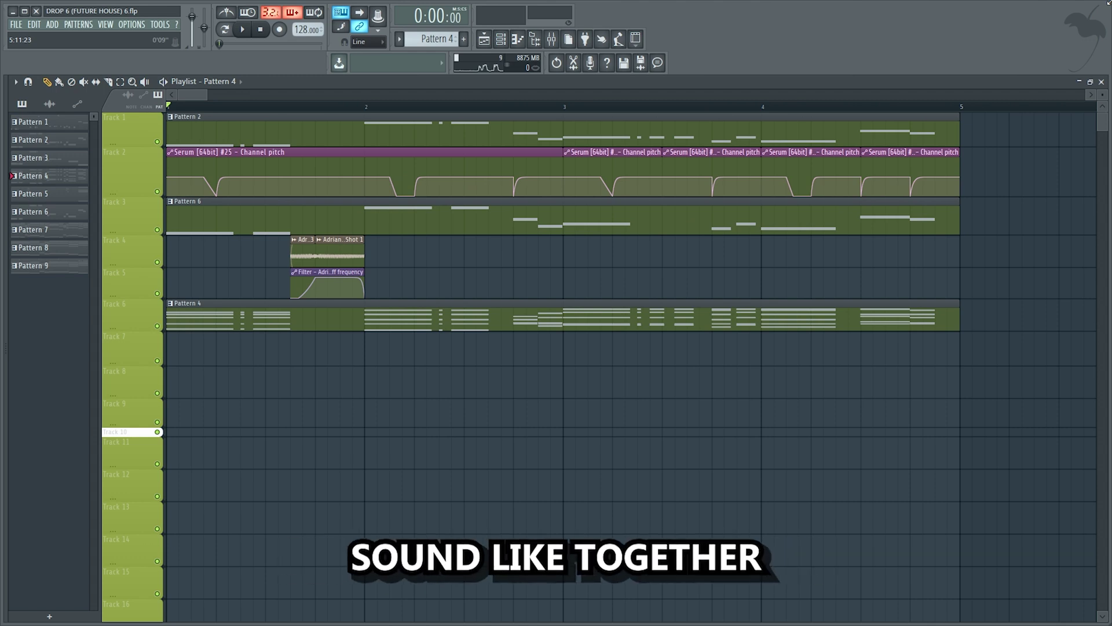
# Play the whole drop arrangement, then stop back at the start
pyautogui.press('space')
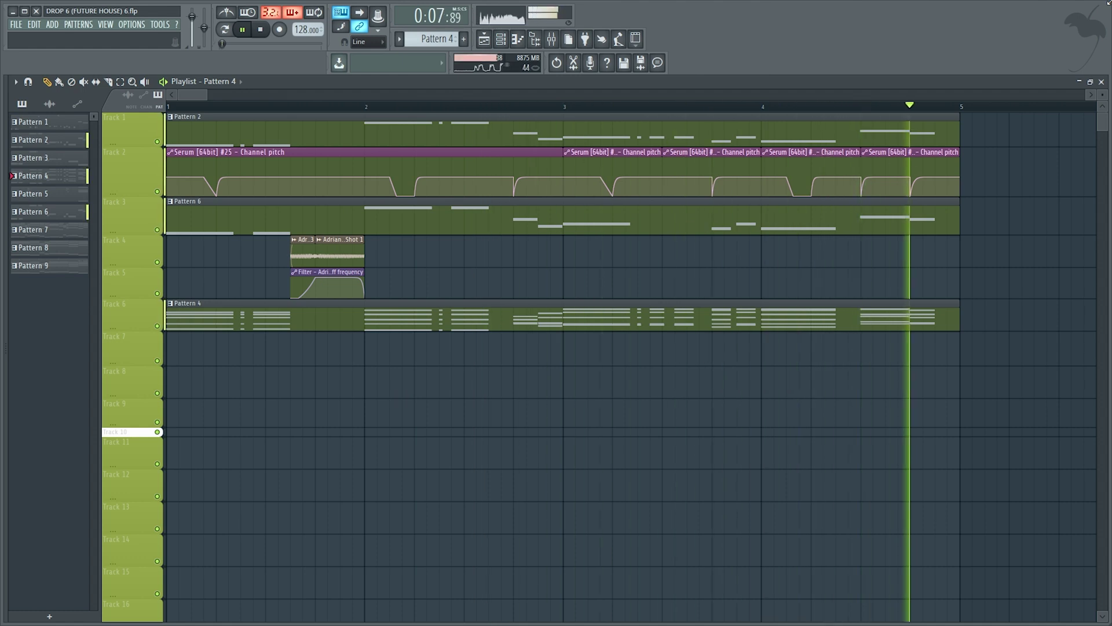
pyautogui.press('space')
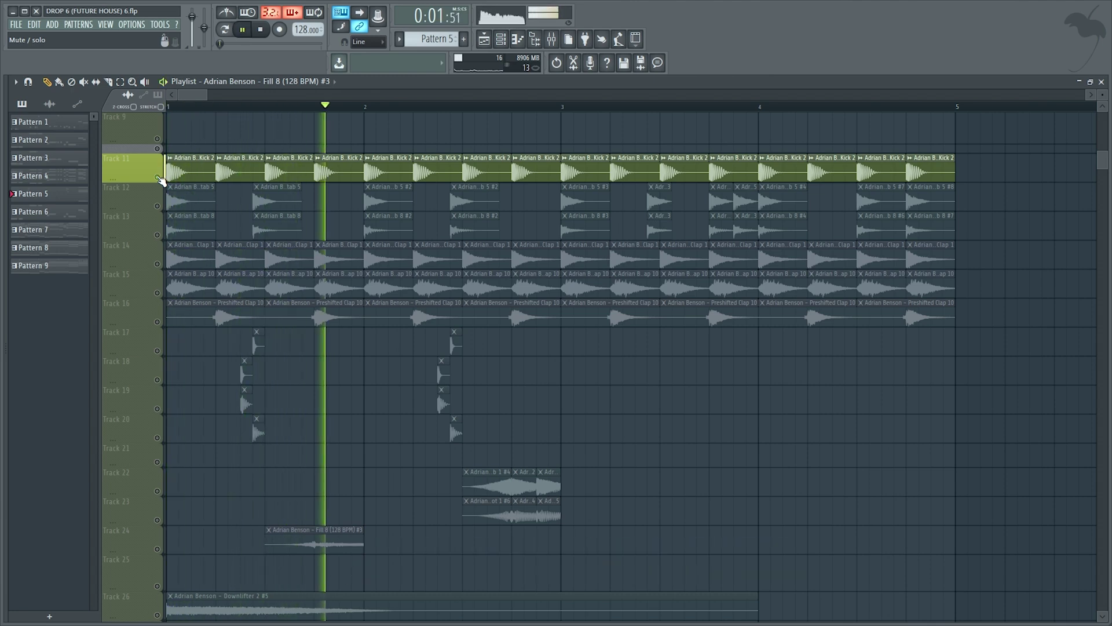
# Solo Tracks 12 and 13, then the drop claps, ending on Track 14's clap alone
pyautogui.press('space')
pyautogui.click(160, 209)
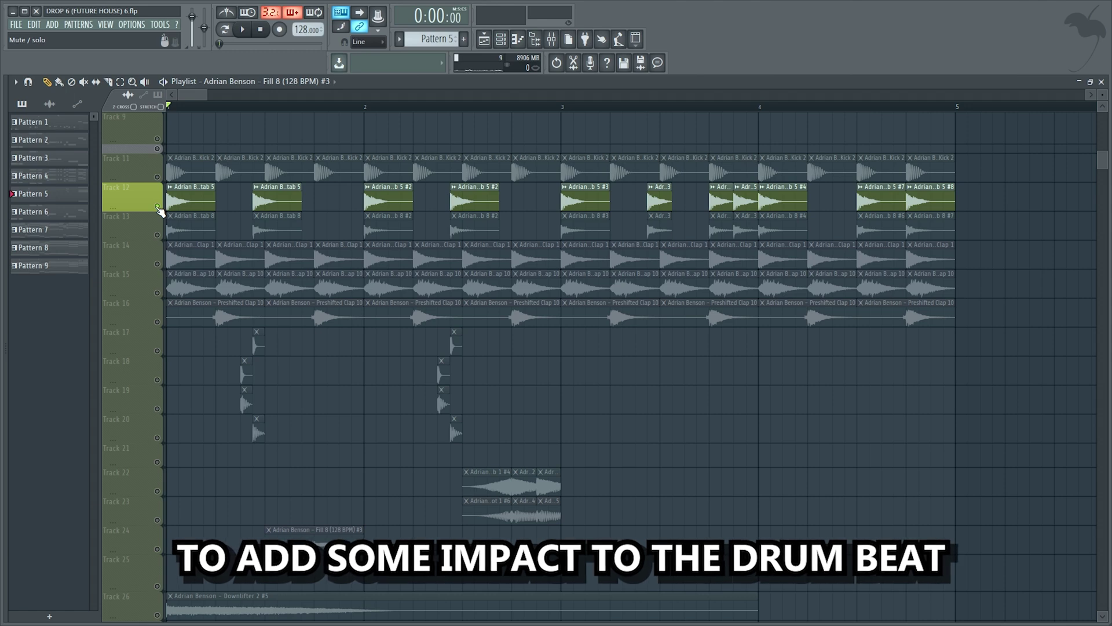
pyautogui.press('space')
pyautogui.click(160, 237)
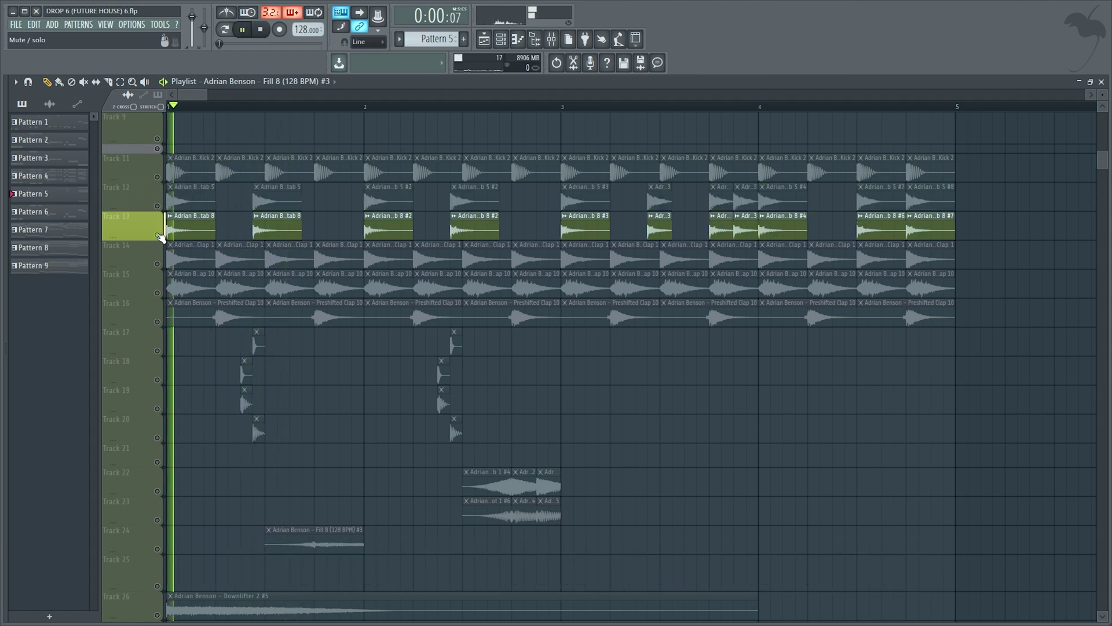
pyautogui.moveTo(160, 284); pyautogui.dragTo(160, 267)
pyautogui.press('space')
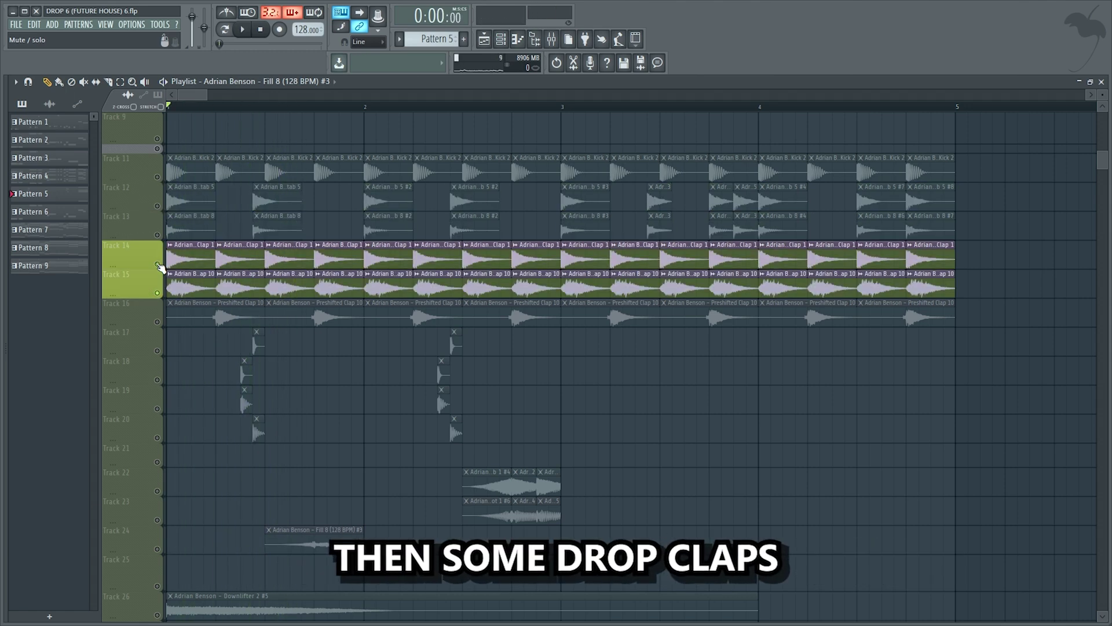
pyautogui.click(160, 266)
pyautogui.press('space')
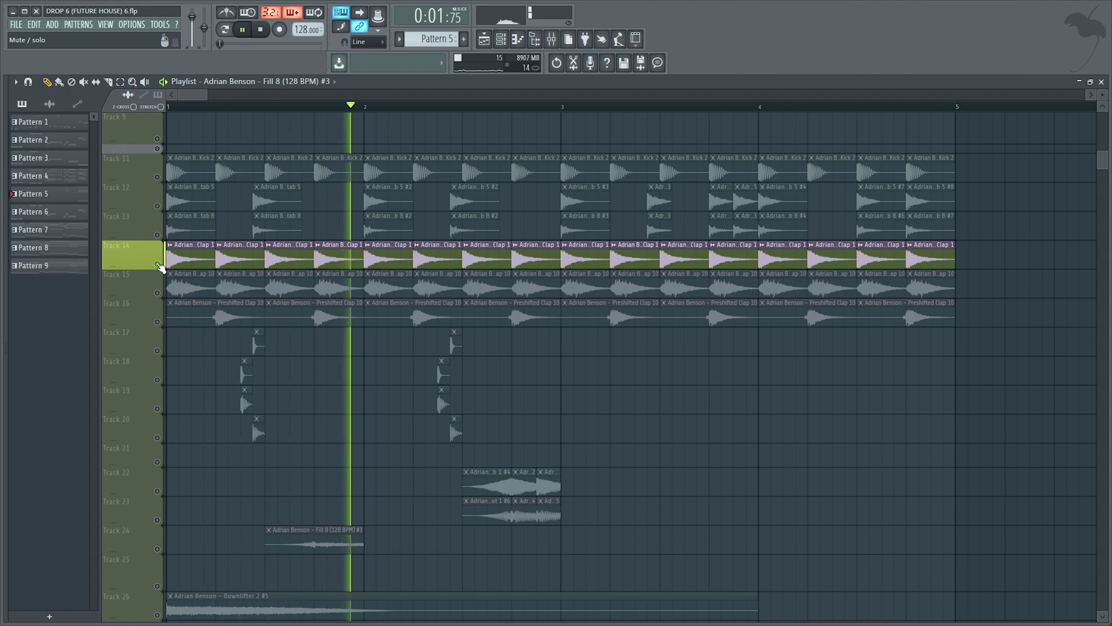
# Audition the Track 15 clap, the preshifted clap on Track 16, and the Track 17 hit
pyautogui.click(160, 295)
pyautogui.click(160, 325)
pyautogui.press('space')
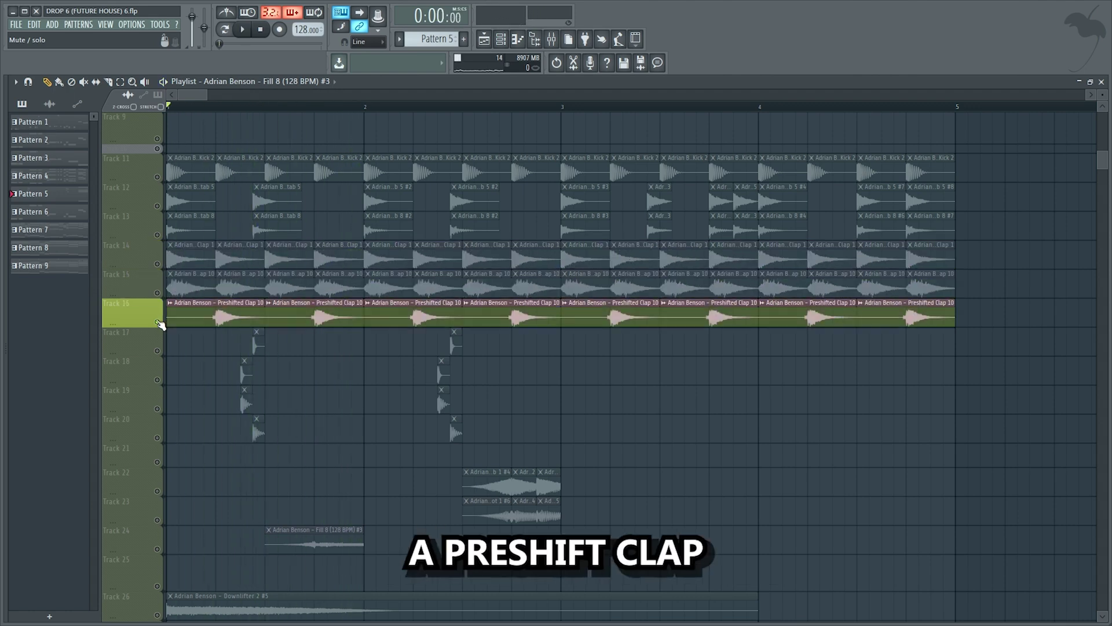
pyautogui.press('space')
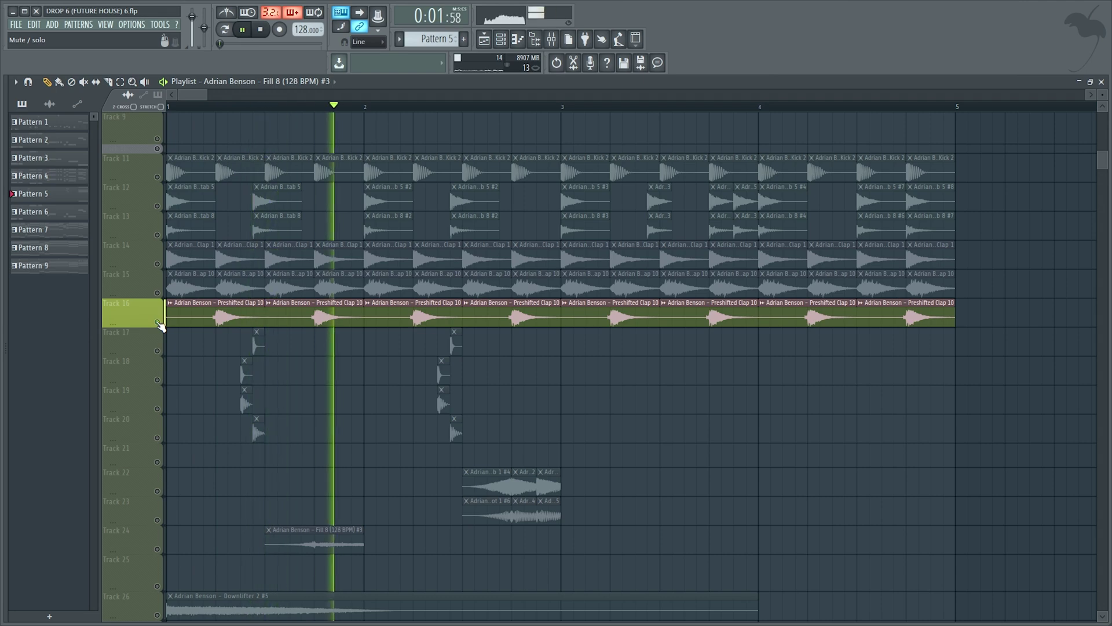
pyautogui.click(160, 353)
pyautogui.press('space')
pyautogui.press('space')
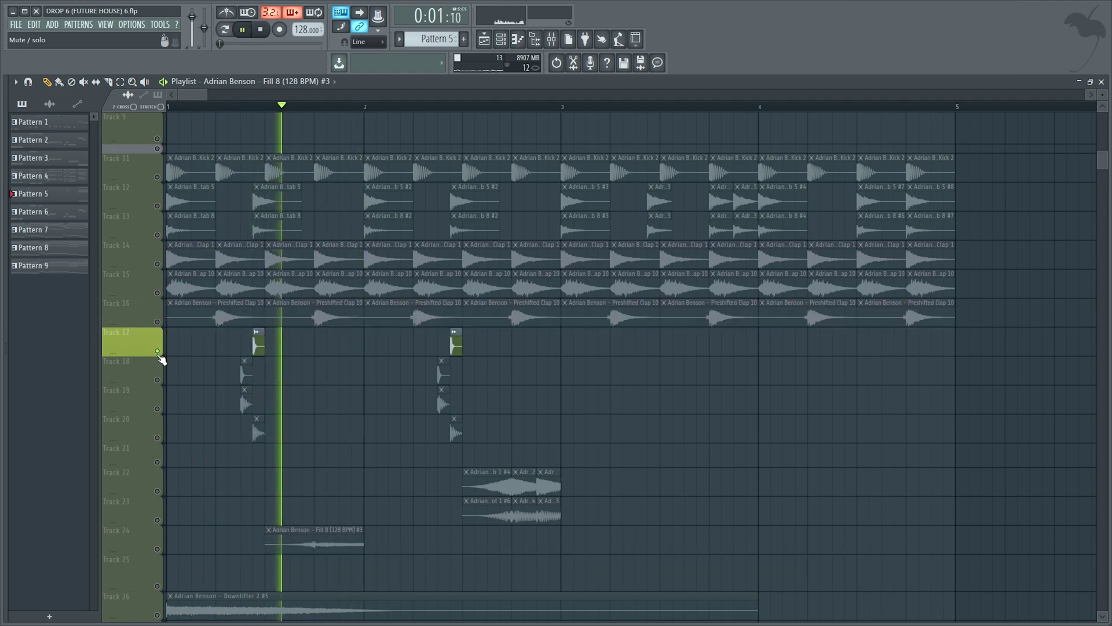
# Solo the hits on Tracks 18–20, then Tracks 11–20 together, then the Track 23–24 fills
pyautogui.click(159, 362)
pyautogui.click(160, 400)
pyautogui.click(160, 441)
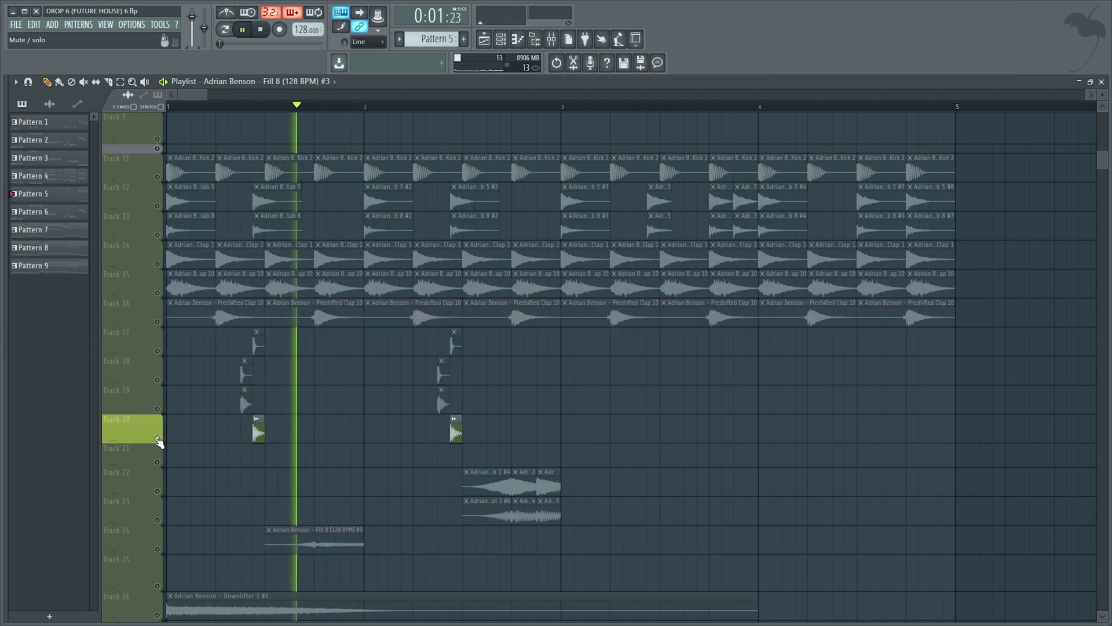
pyautogui.moveTo(160, 441); pyautogui.dragTo(157, 174)
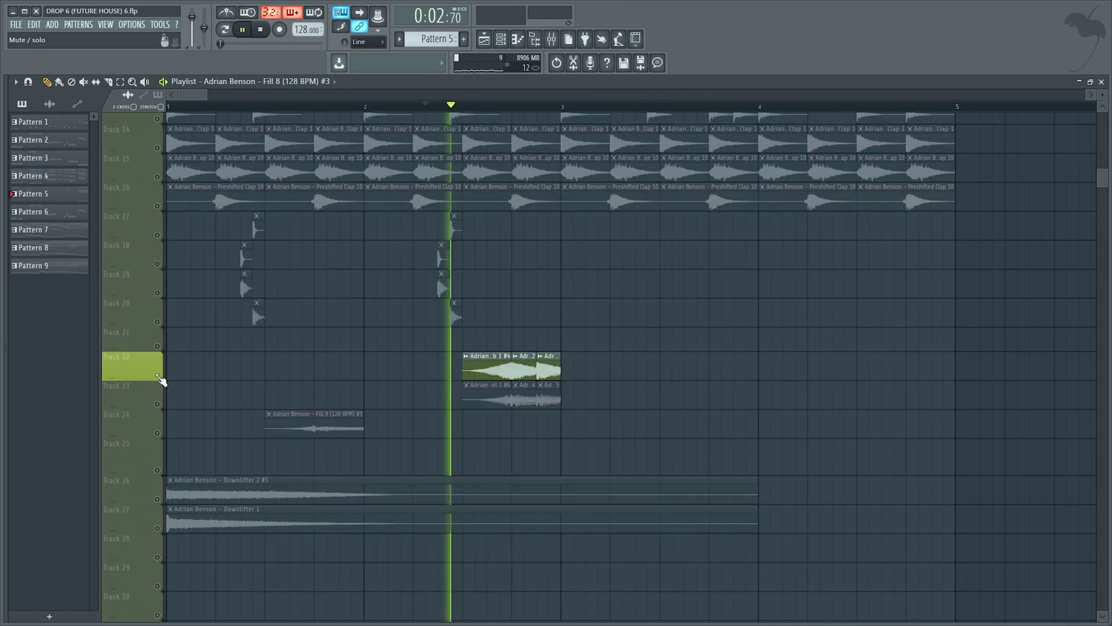
pyautogui.click(161, 409)
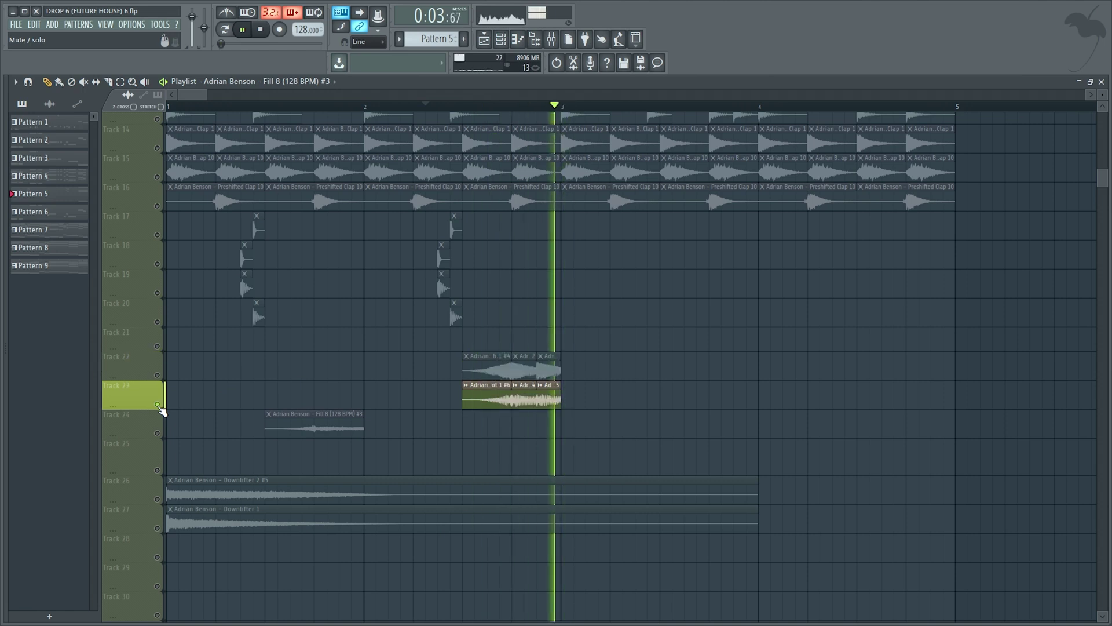
pyautogui.click(161, 415)
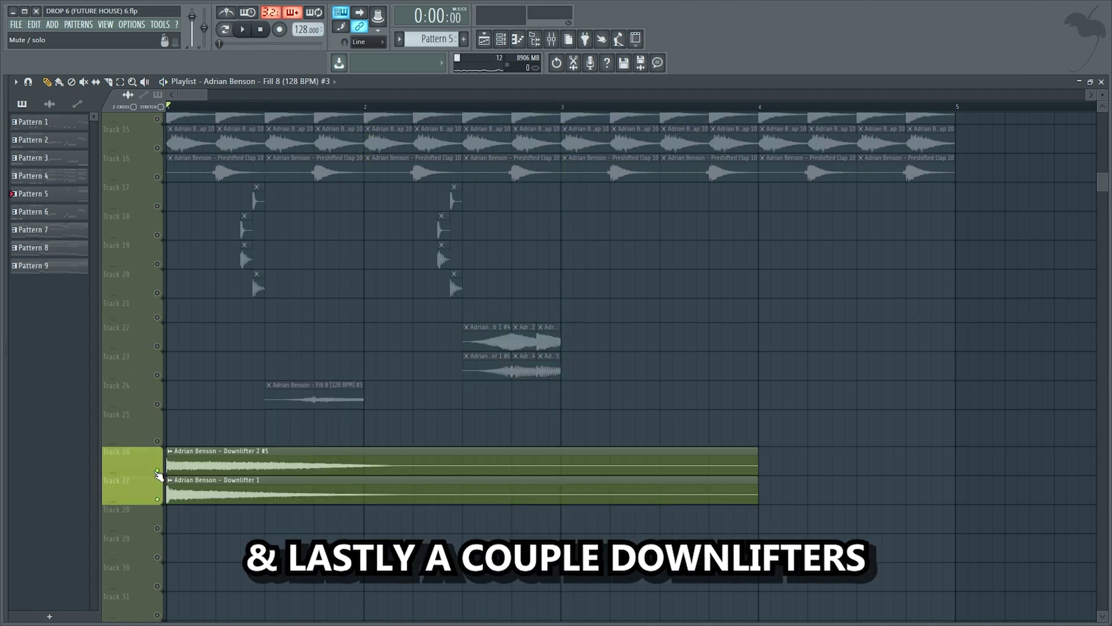